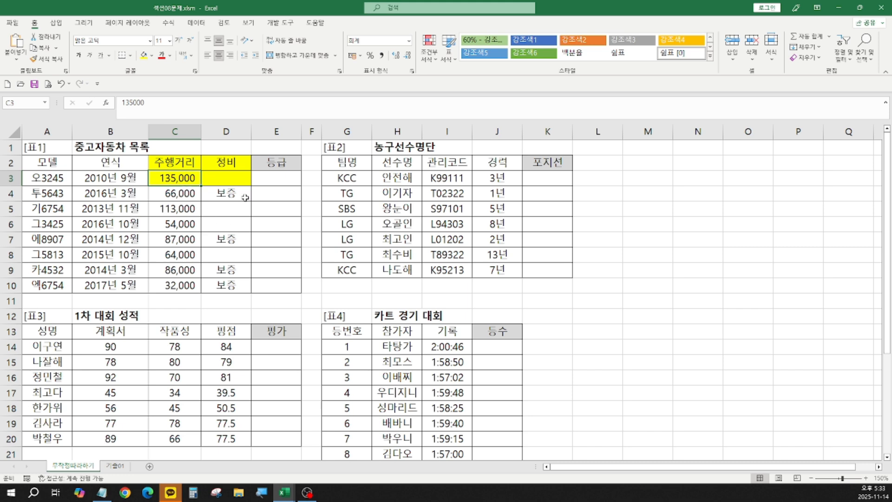
pyautogui.click(236, 176)
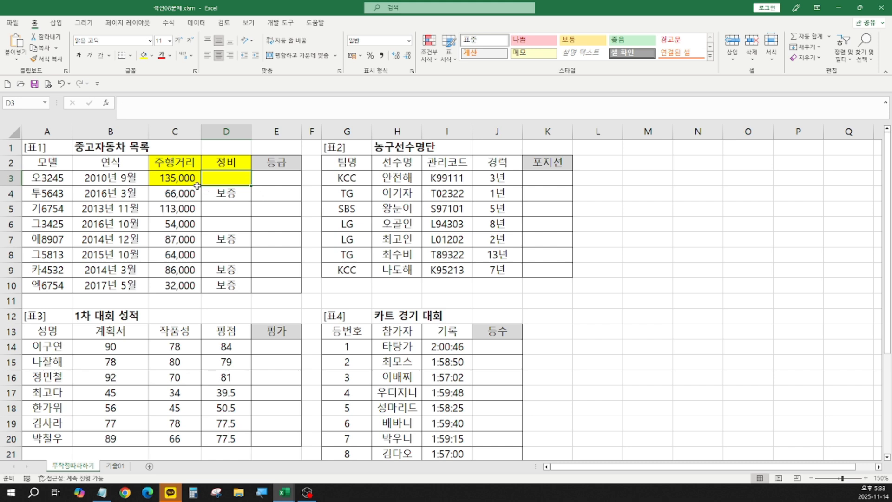
pyautogui.click(181, 179)
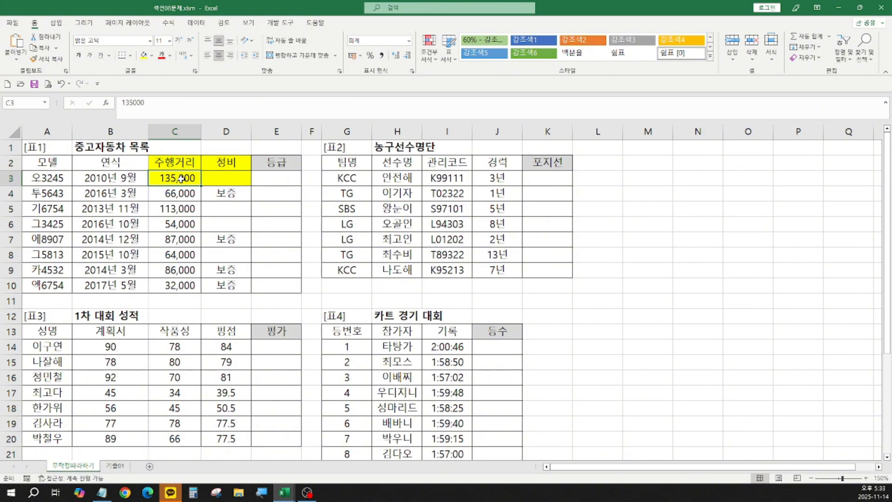
pyautogui.click(233, 182)
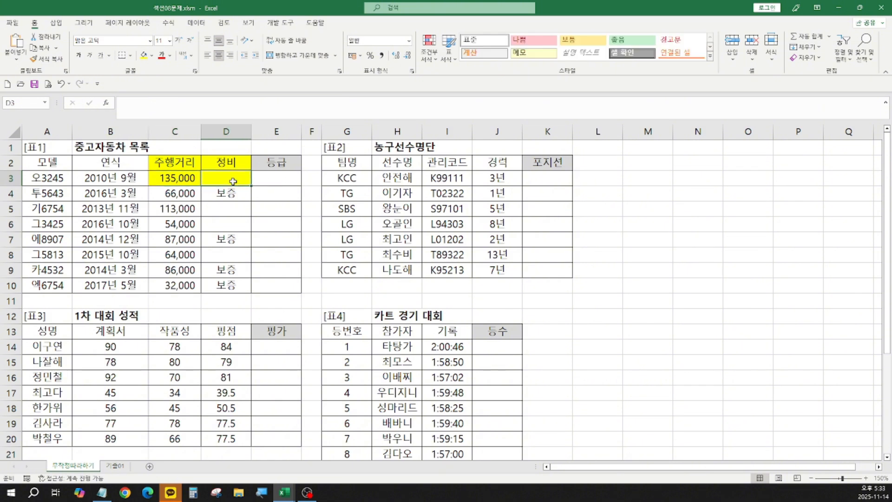
# Start an AND function in E3 with C3<60000 as its first condition.
pyautogui.click(277, 180)
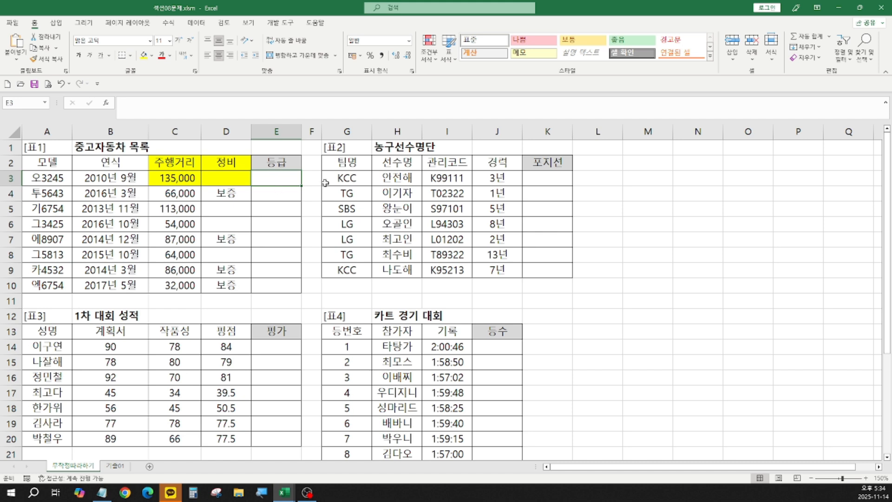
pyautogui.write('=')
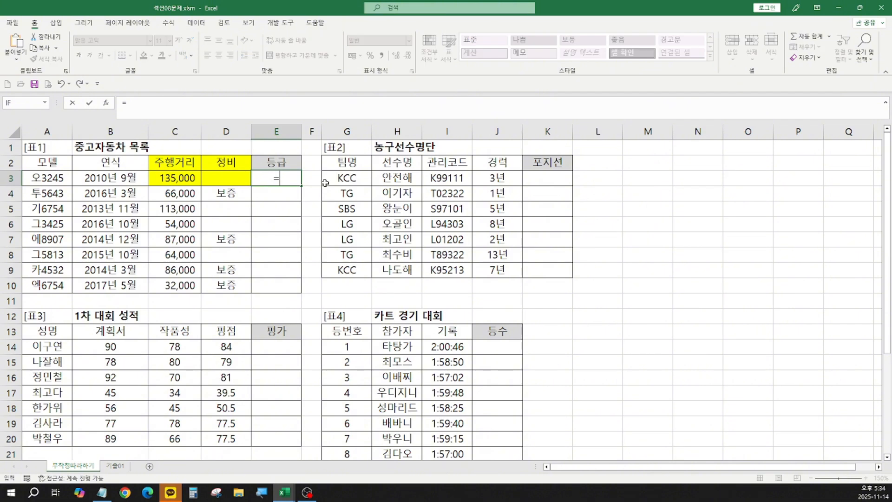
pyautogui.write('and')
pyautogui.press('Tab')
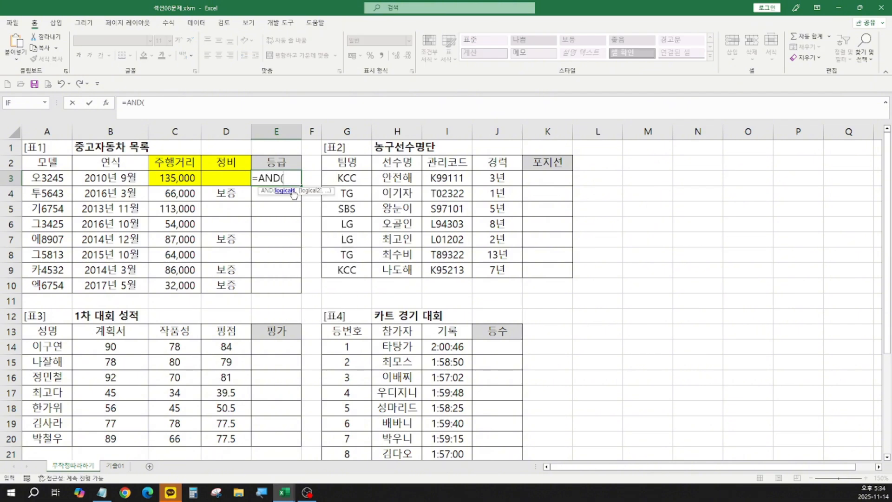
pyautogui.click(105, 102)
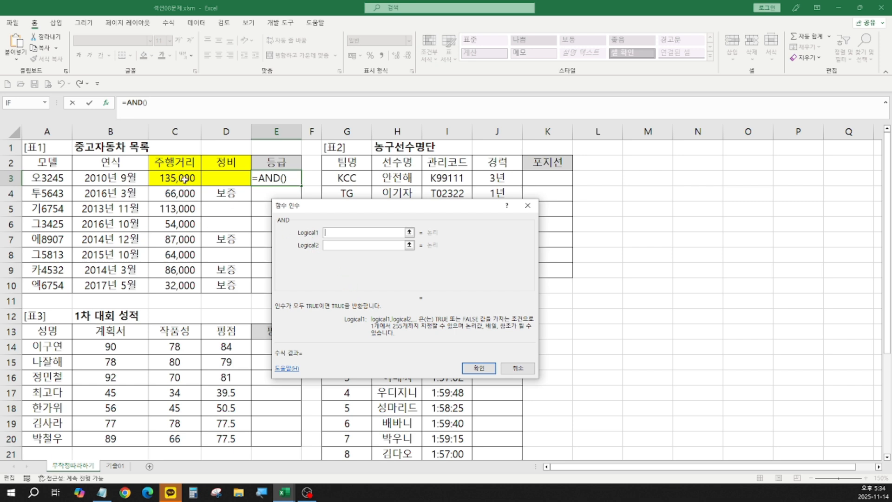
pyautogui.click(184, 179)
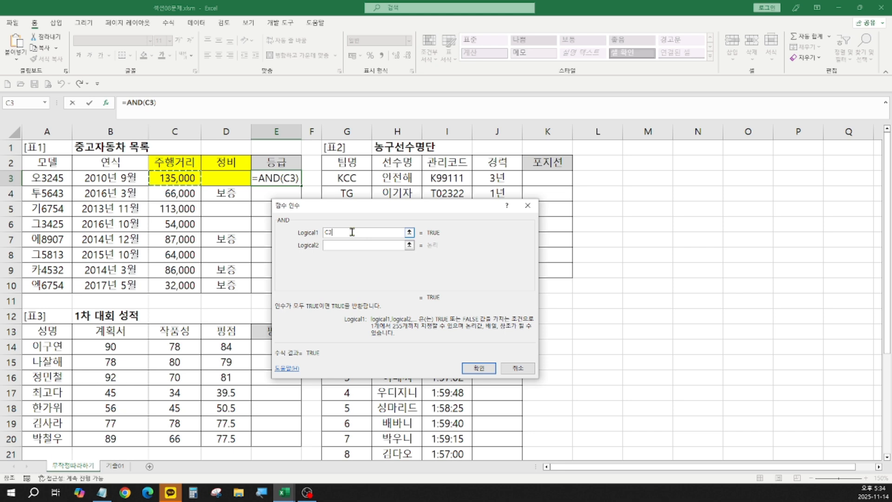
pyautogui.write('<6')
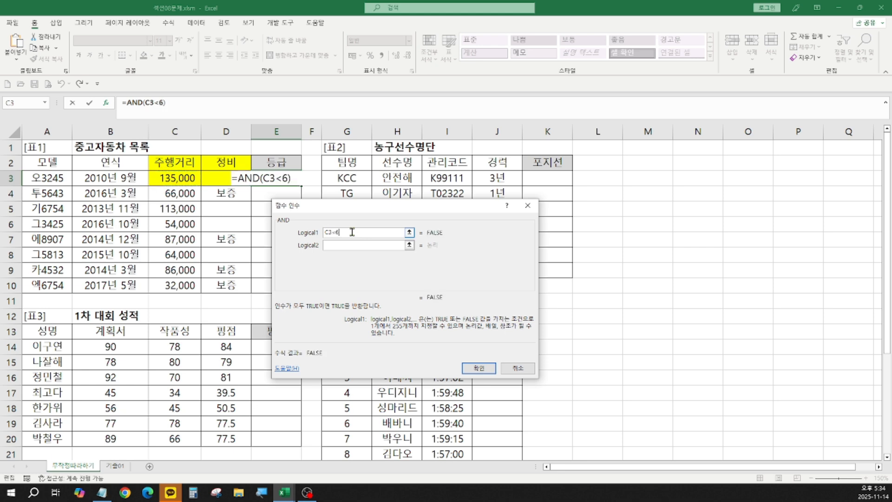
pyautogui.write('0000')
# Add D3="보증" as the second condition of E3's AND formula and fill the formula down to E10.
pyautogui.press('Tab')
pyautogui.write('D3')
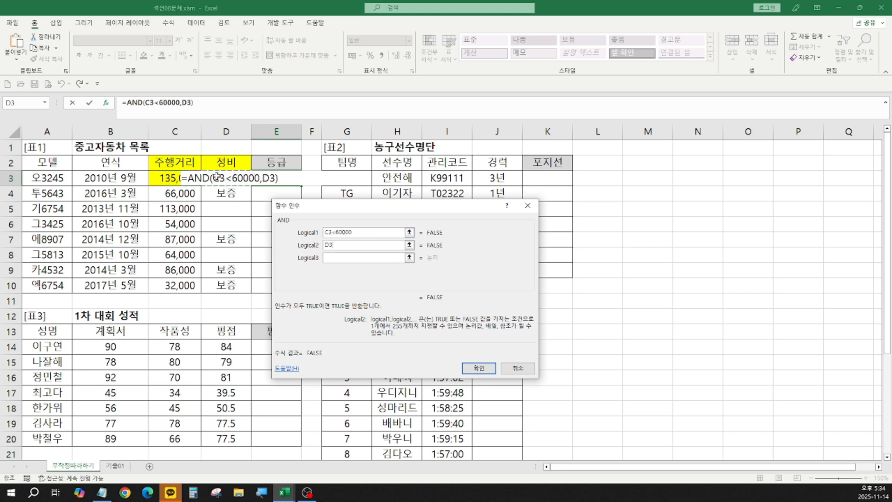
pyautogui.write('="보증"')
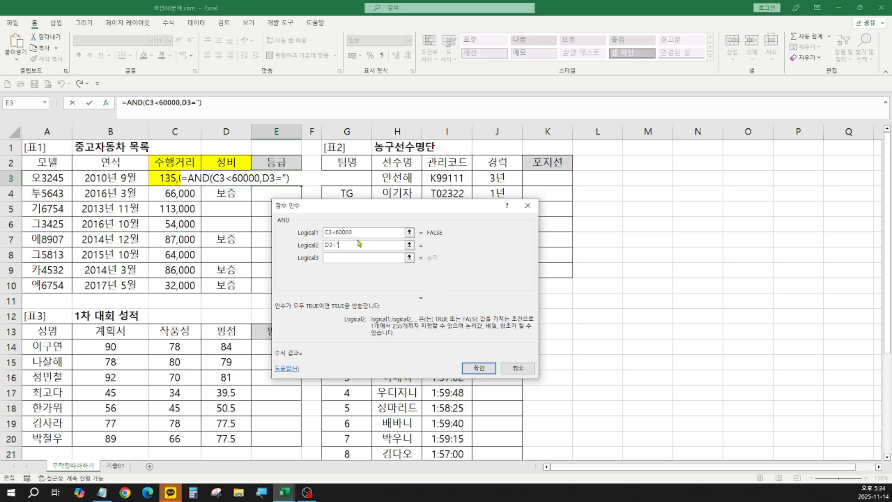
pyautogui.click(482, 369)
pyautogui.moveTo(298, 183); pyautogui.dragTo(298, 296)
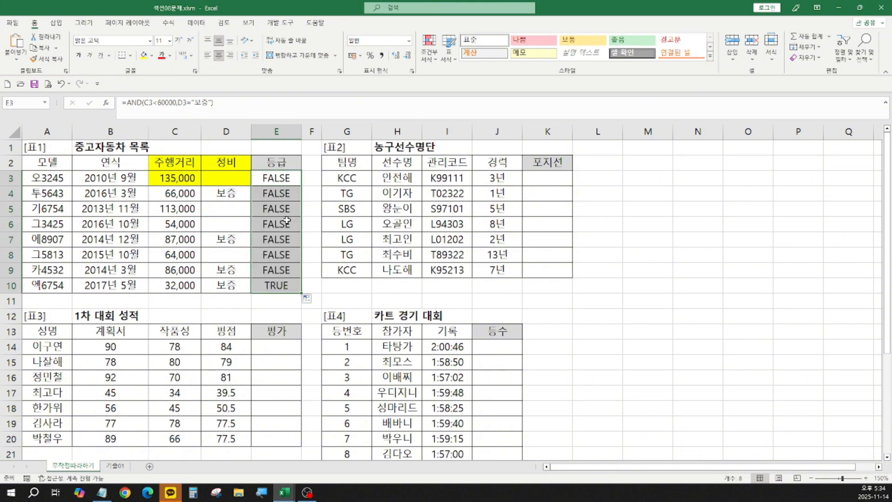
# Highlight cell E10 in the 등급 column with a yellow fill.
pyautogui.click(286, 287)
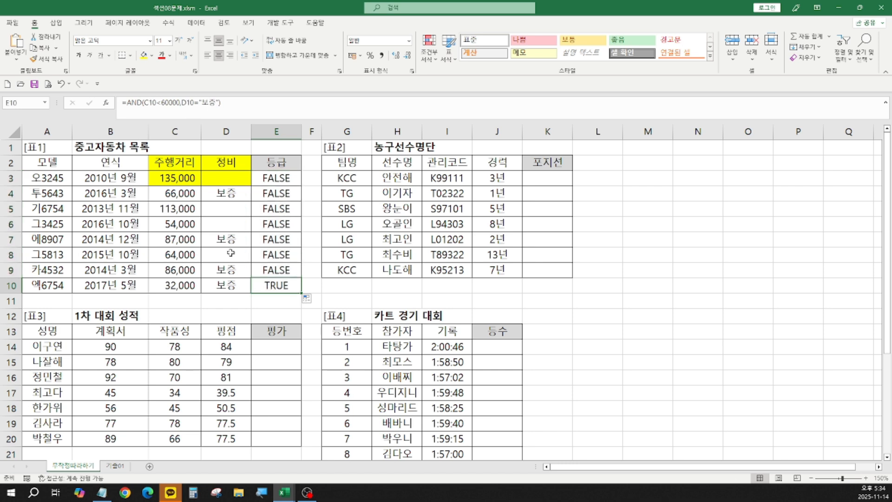
pyautogui.click(144, 55)
pyautogui.moveTo(175, 286); pyautogui.dragTo(237, 286)
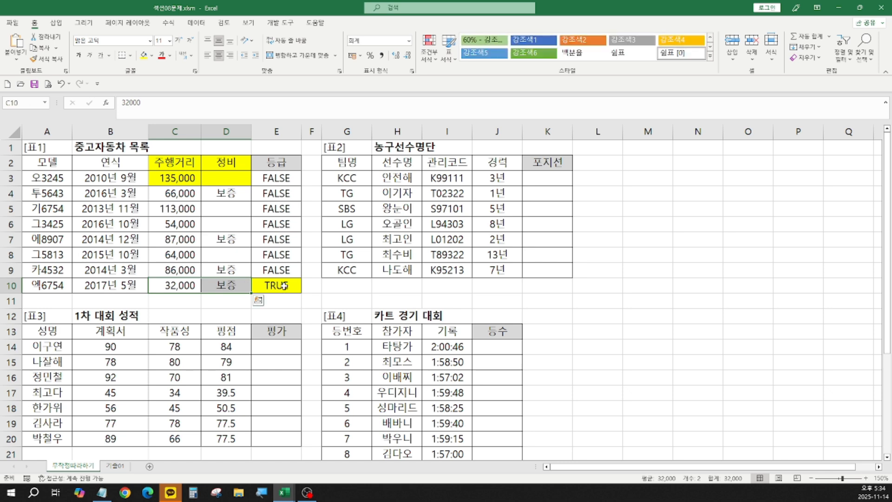
pyautogui.click(283, 285)
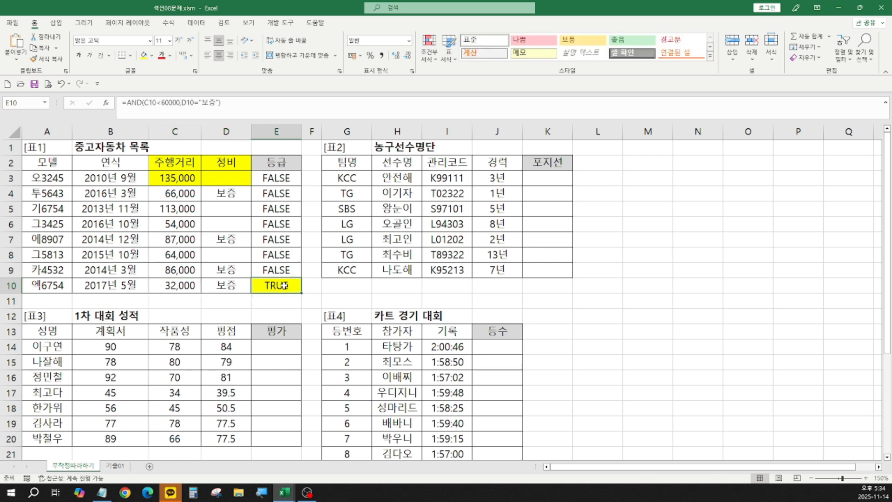
# Start an AND function in F3 with C3<100000 as its first condition.
pyautogui.click(314, 183)
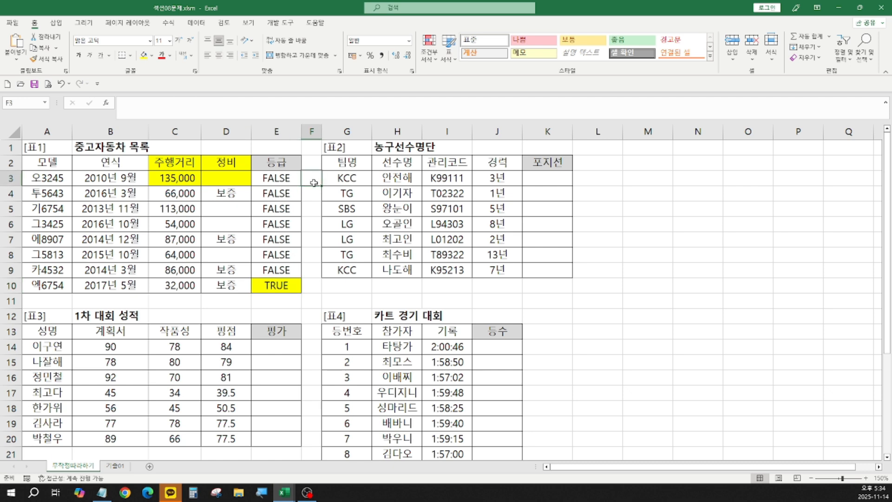
pyautogui.write('=')
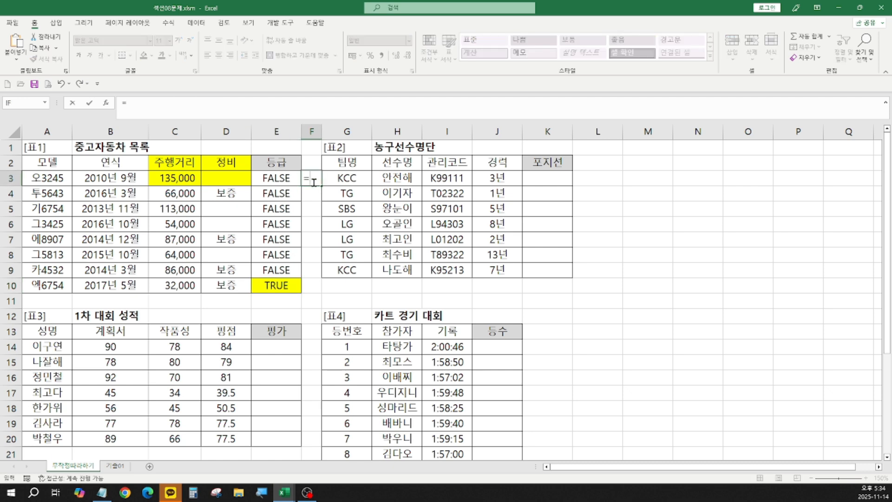
pyautogui.write('and')
pyautogui.press('Tab')
pyautogui.click(107, 103)
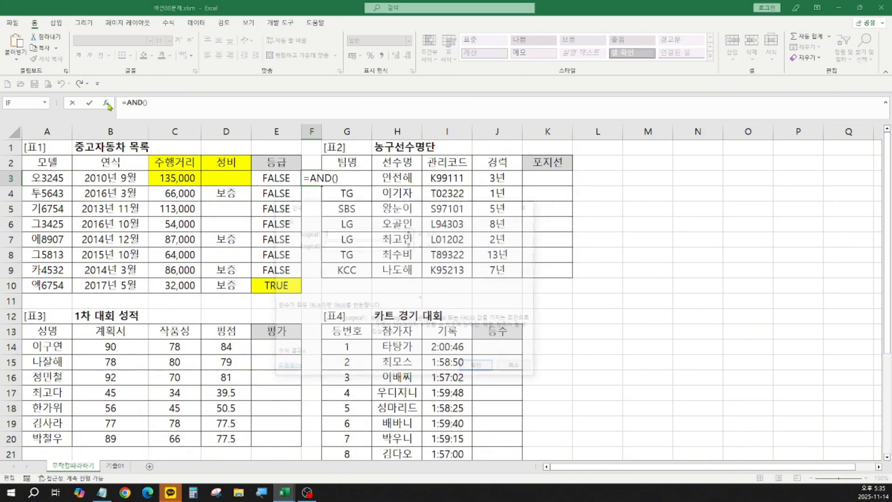
pyautogui.click(178, 178)
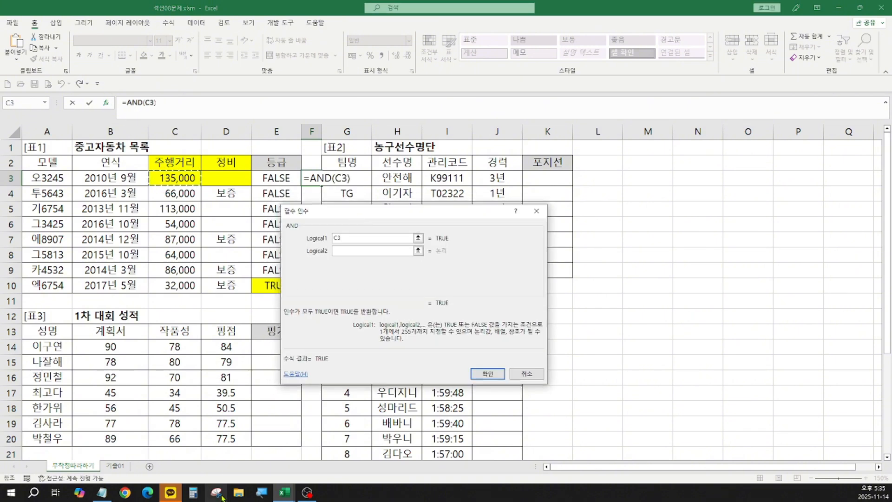
pyautogui.click(358, 238)
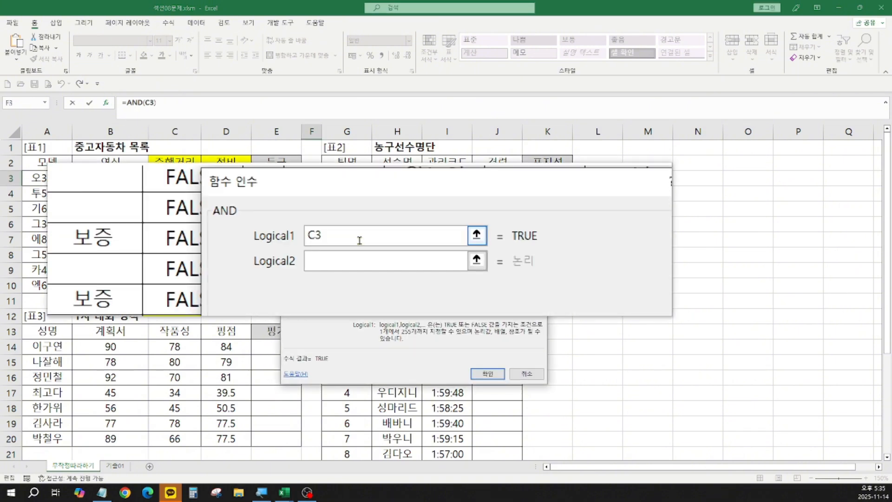
pyautogui.write('<10')
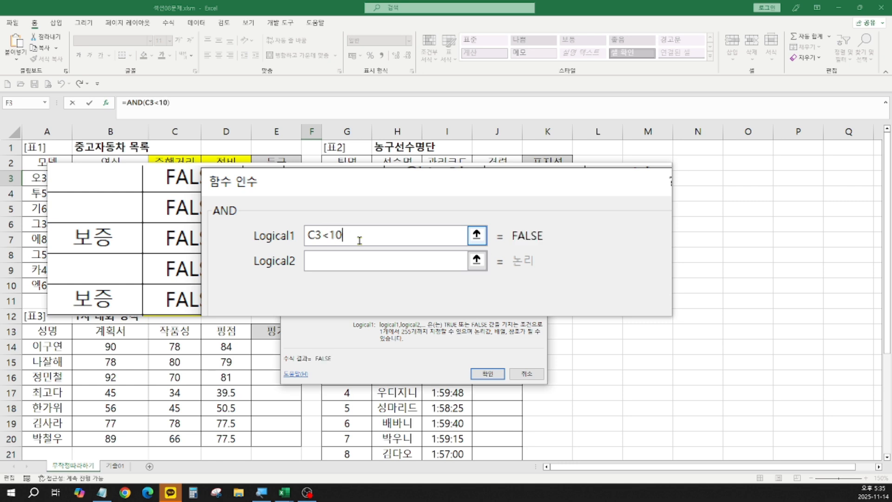
pyautogui.write('0000')
# Add D3="보증" as the second condition of F3's AND formula and fill the formula down to F10.
pyautogui.press('Tab')
pyautogui.click(233, 178)
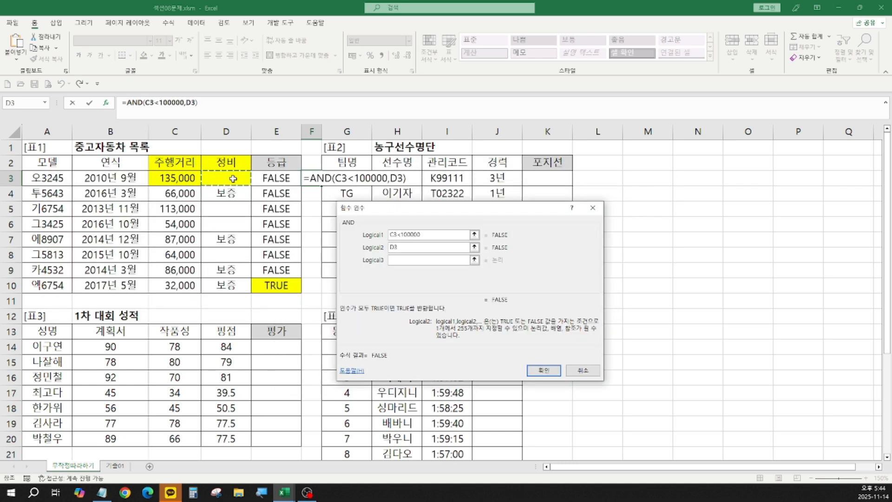
pyautogui.write('="')
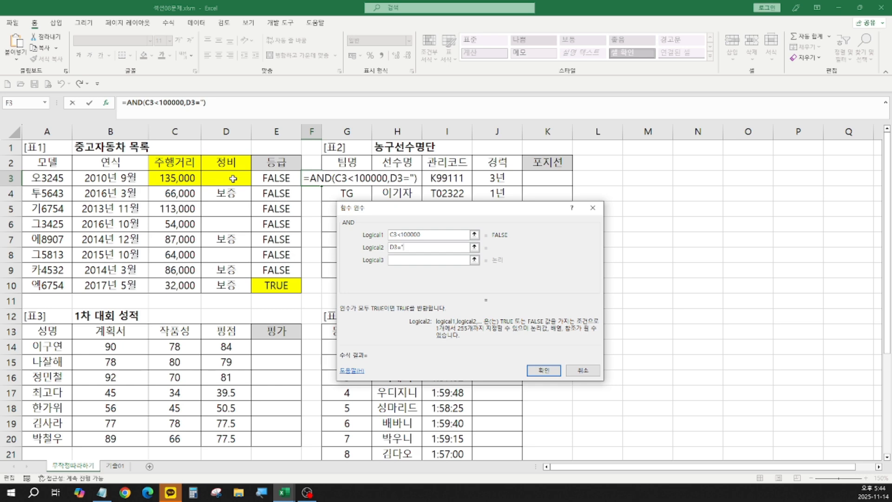
pyautogui.write('보증"')
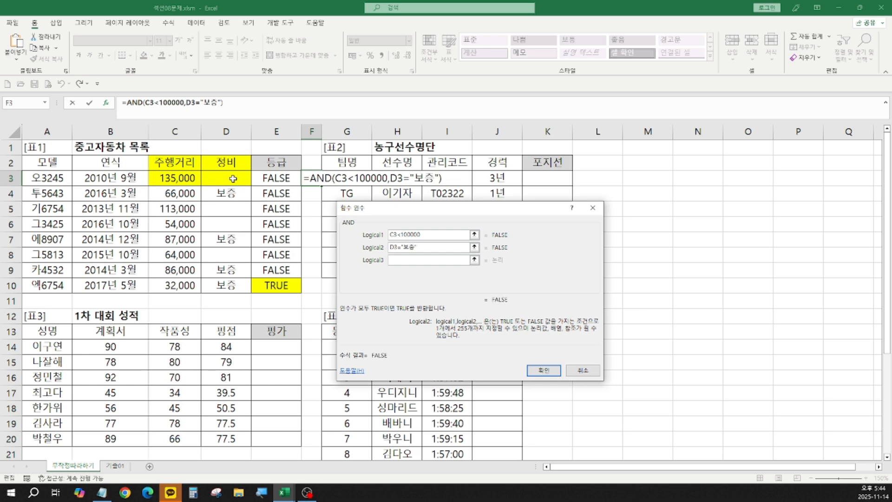
pyautogui.click(545, 371)
pyautogui.doubleClick(322, 186)
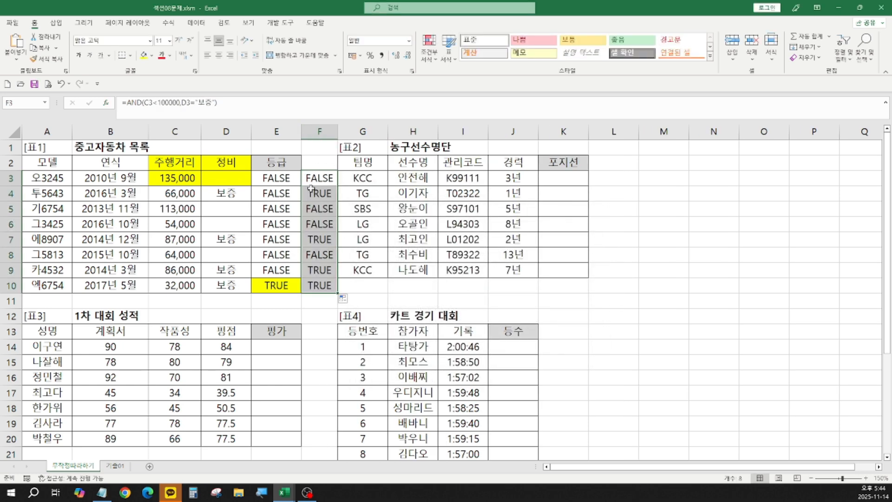
pyautogui.click(321, 178)
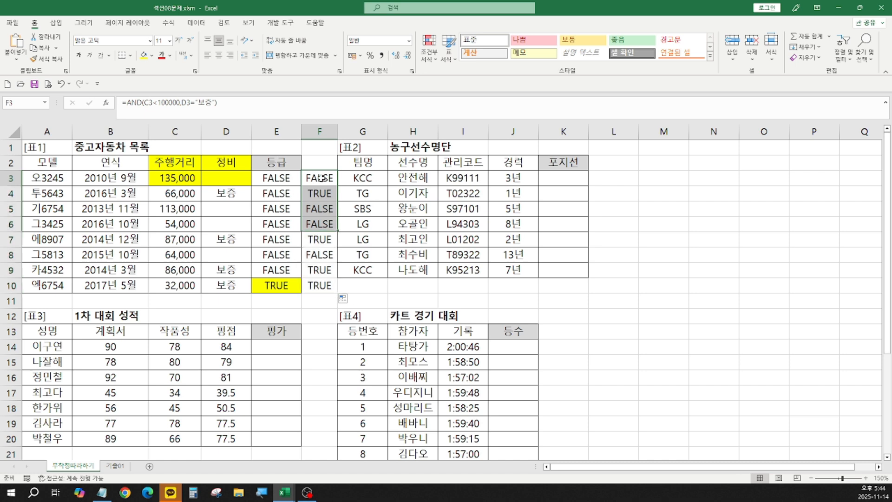
pyautogui.moveTo(180, 177); pyautogui.dragTo(238, 177)
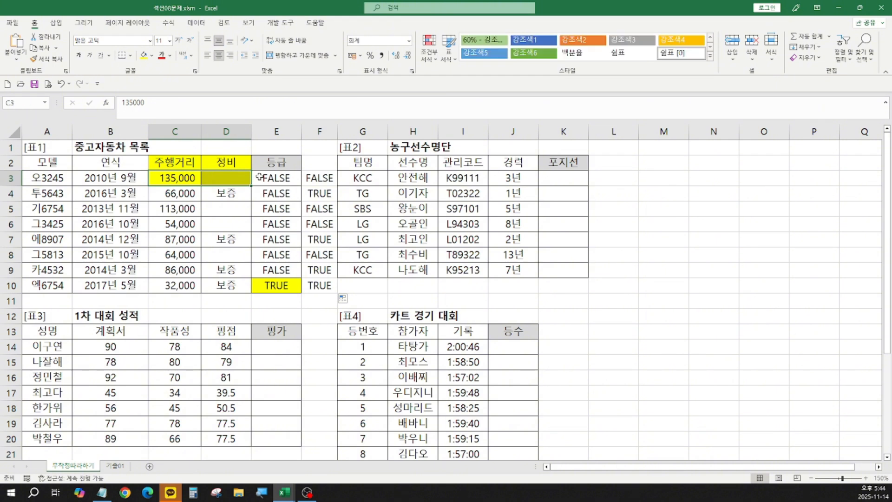
pyautogui.click(175, 195)
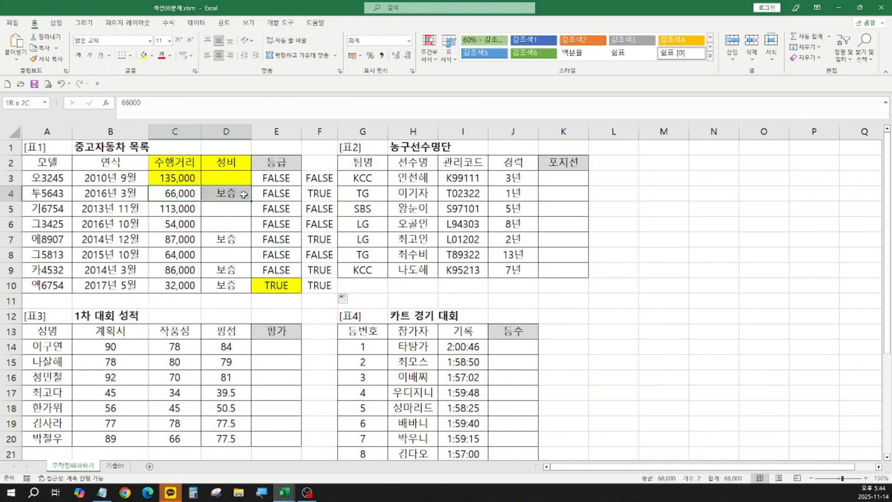
pyautogui.click(331, 196)
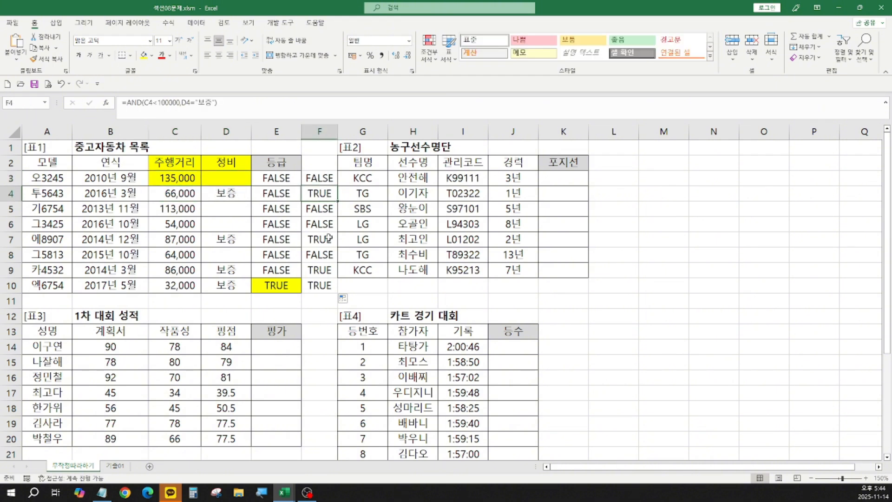
# Highlight cells F7, F9, F10 and F4 with a yellow fill.
pyautogui.click(326, 239)
pyautogui.keyDown('ctrl'); pyautogui.click(325, 271); pyautogui.keyUp('ctrl')
pyautogui.keyDown('ctrl'); pyautogui.click(324, 285); pyautogui.keyUp('ctrl')
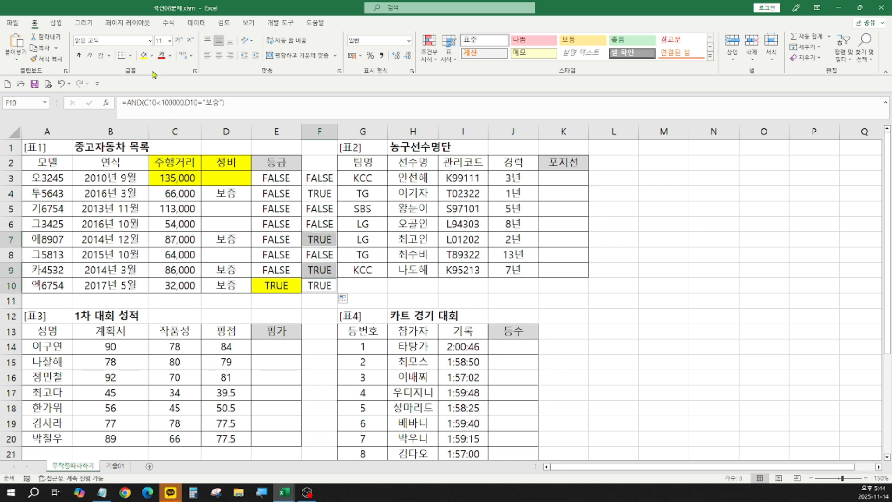
pyautogui.click(144, 55)
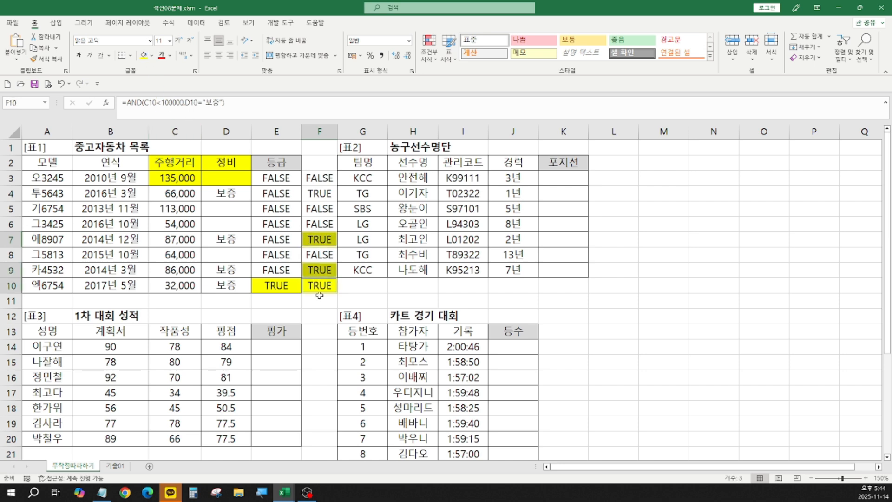
pyautogui.click(323, 191)
pyautogui.press('F4')
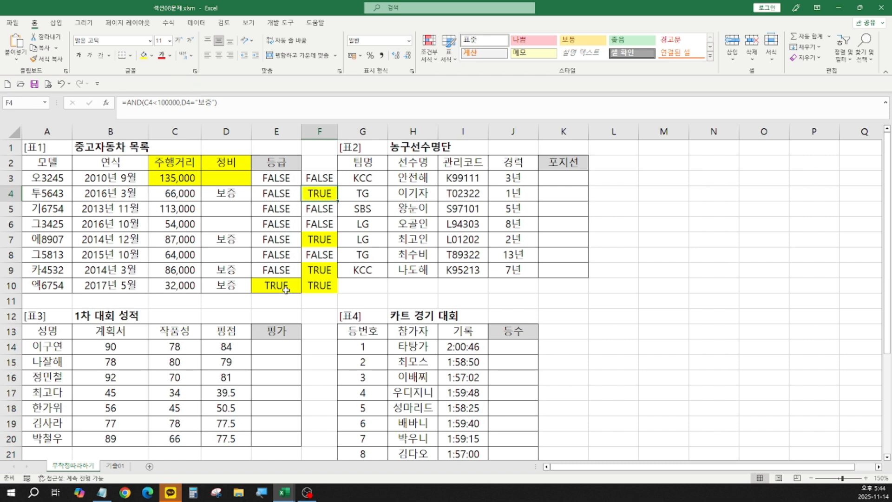
pyautogui.click(278, 284)
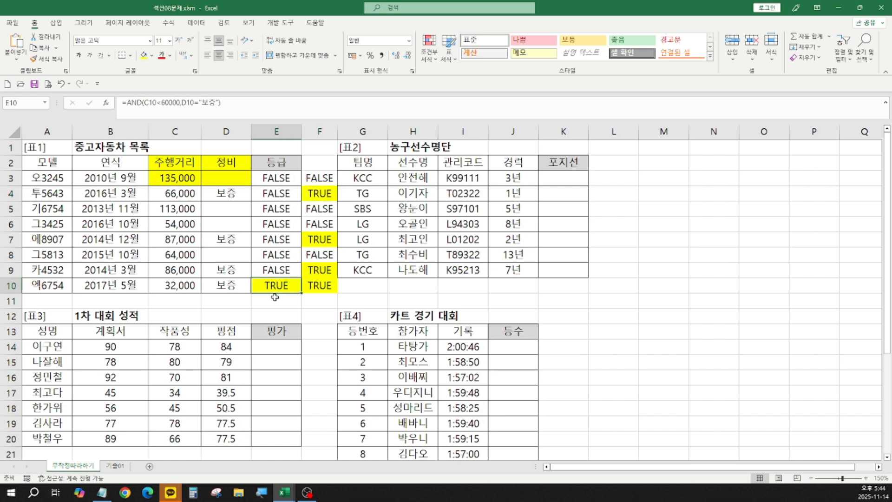
pyautogui.click(324, 286)
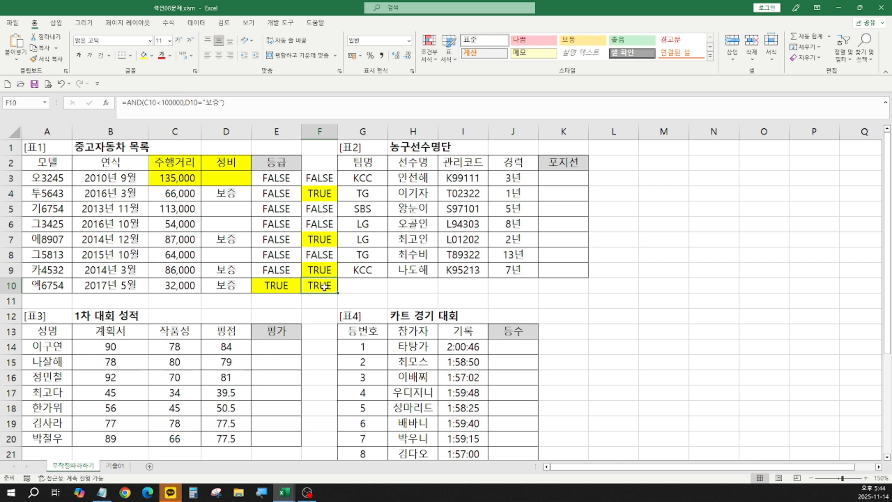
pyautogui.click(326, 194)
pyautogui.click(325, 238)
pyautogui.click(317, 271)
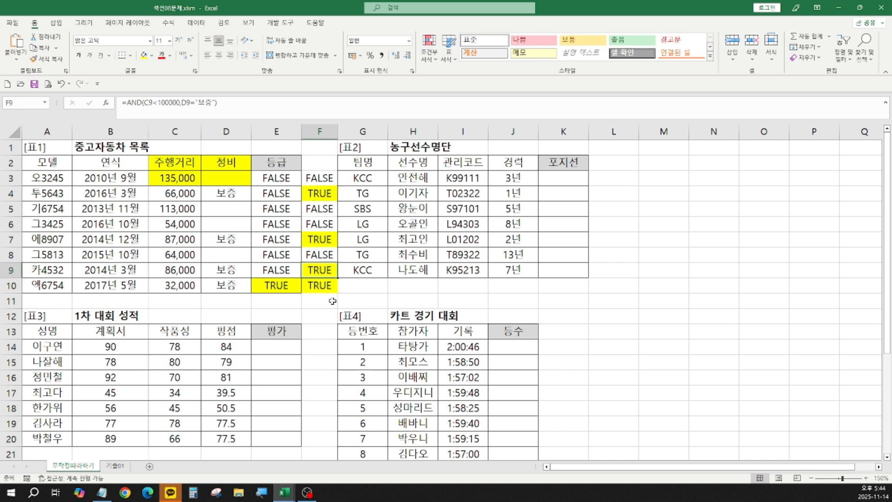
# Check the FALSE cells in column F and cut the whole =AND(C3<100000,D3="보증") formula out of F3.
pyautogui.click(320, 178)
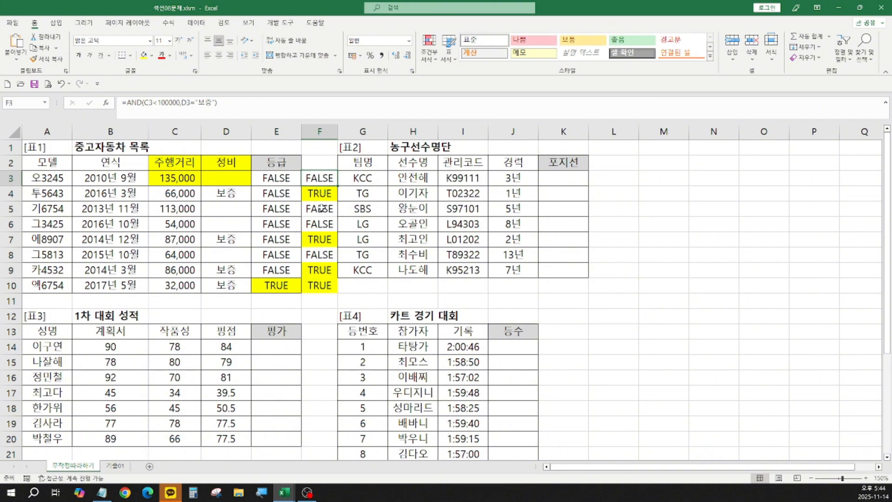
pyautogui.click(323, 209)
pyautogui.click(321, 224)
pyautogui.click(320, 255)
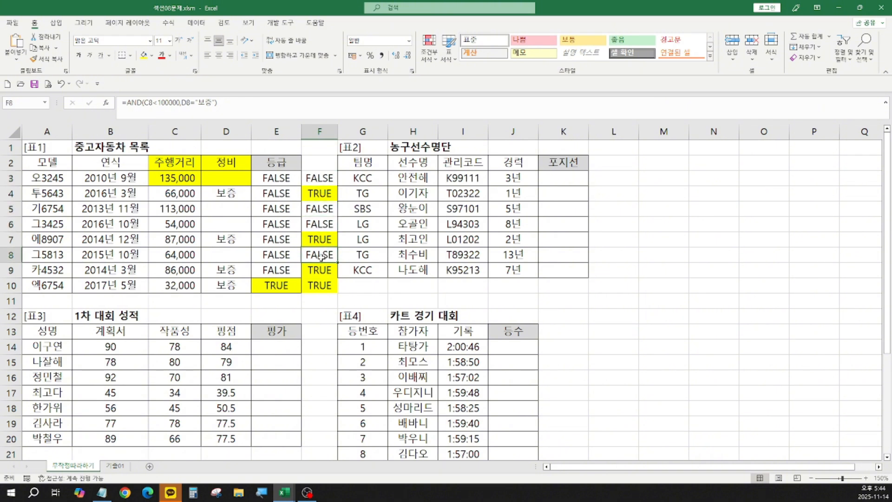
pyautogui.moveTo(223, 103); pyautogui.dragTo(75, 98)
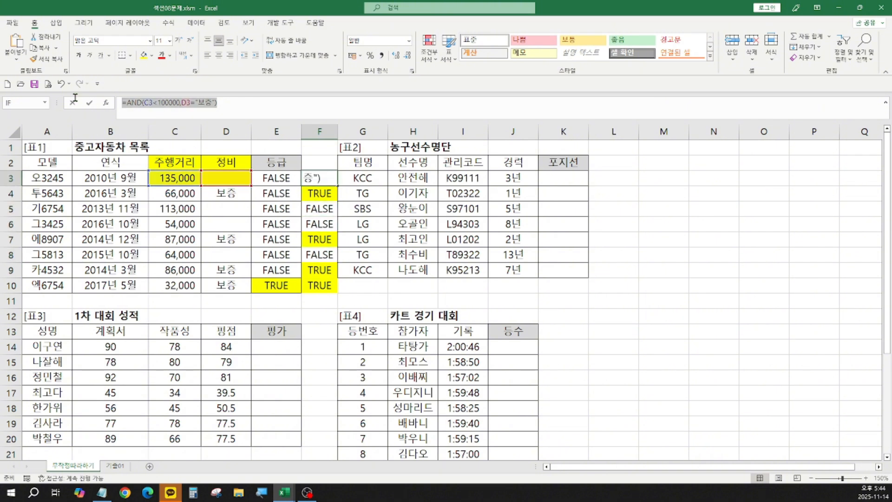
pyautogui.hotkey('ctrl', 'x')
# Wrap the AND formula in E3 in an IF function that returns "최상급" when the test is true.
pyautogui.click(277, 178)
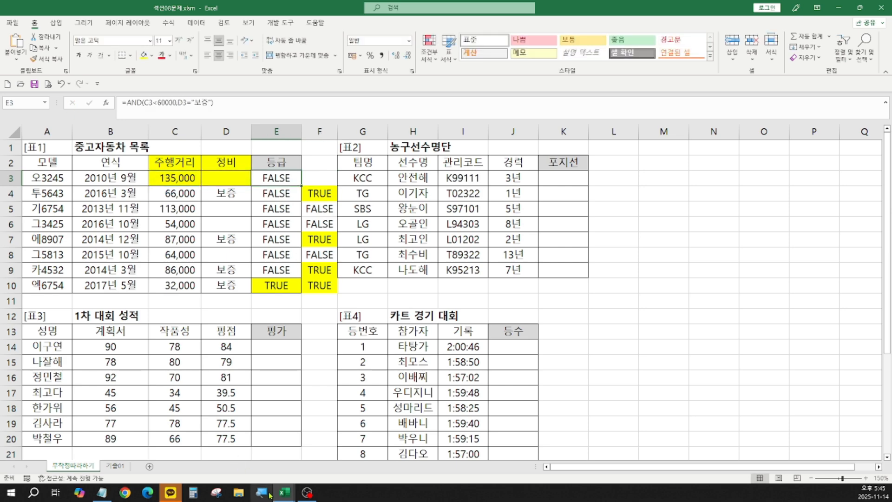
pyautogui.click(263, 494)
pyautogui.click(125, 102)
pyautogui.write('IF(')
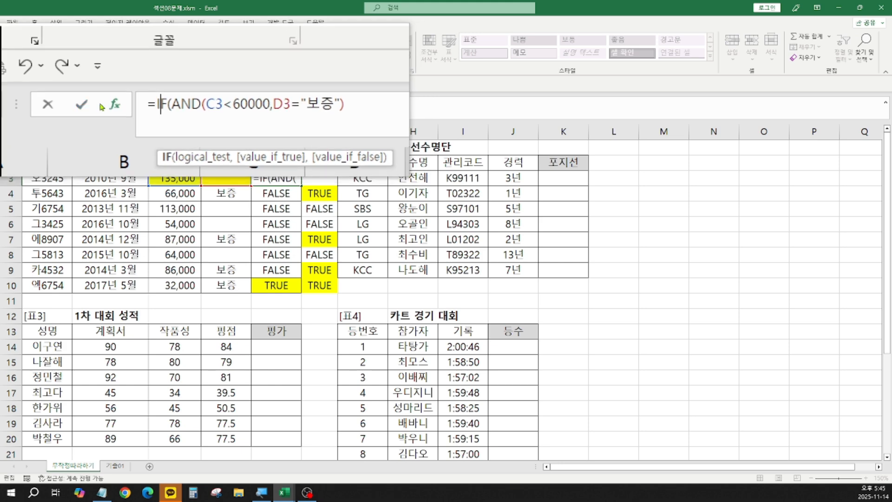
pyautogui.click(107, 104)
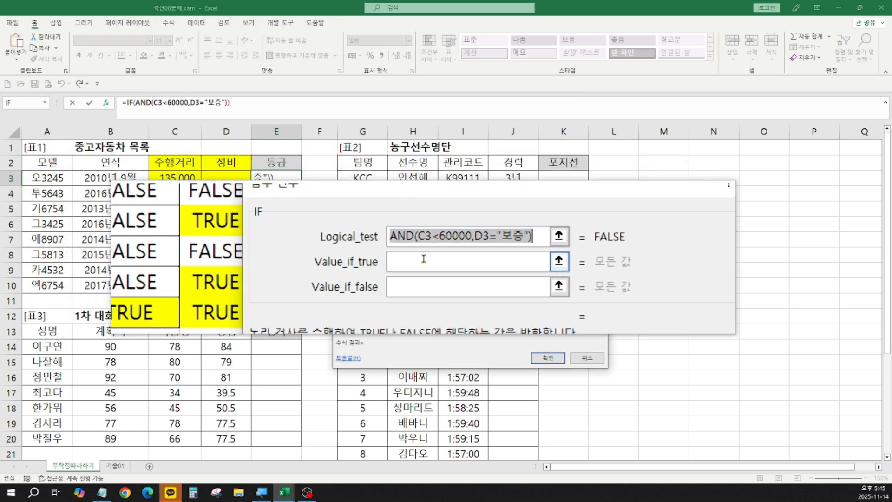
pyautogui.click(423, 259)
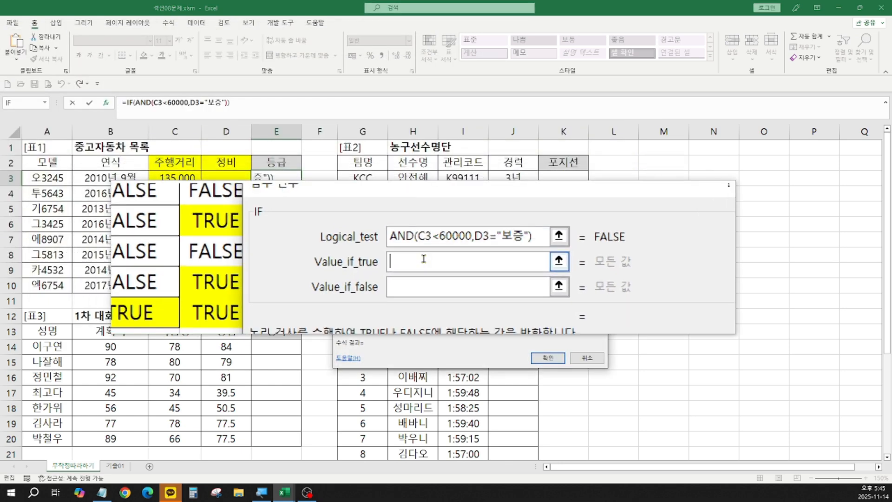
pyautogui.write('최상급')
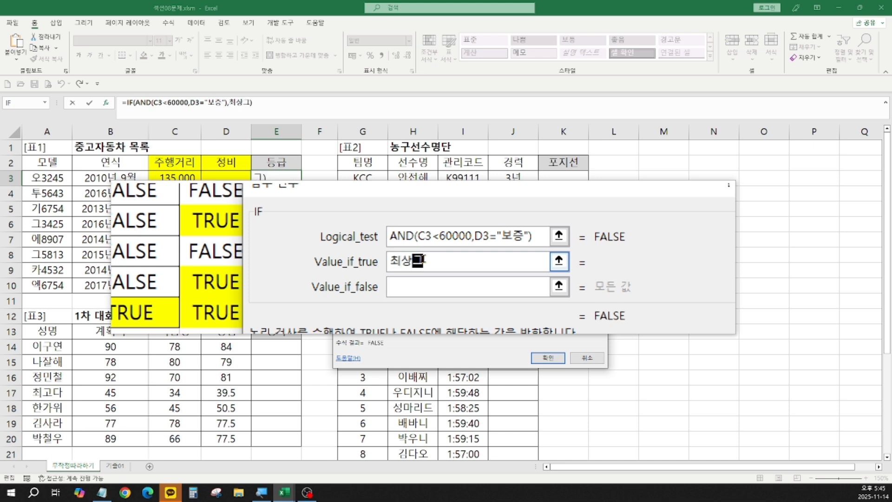
pyautogui.click(456, 267)
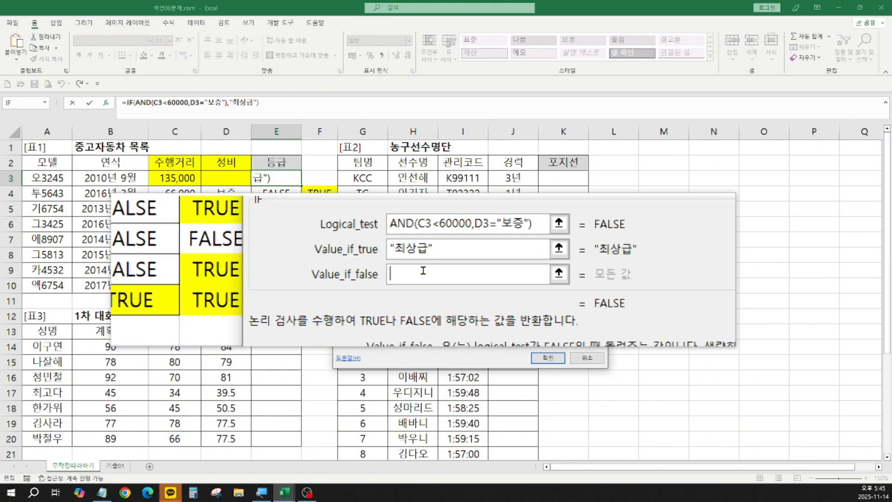
# Nest a second IF as E3's false value and paste AND(C3<100000,D3="보증") as its test, without the extra equals sign.
pyautogui.press('super+Escape')
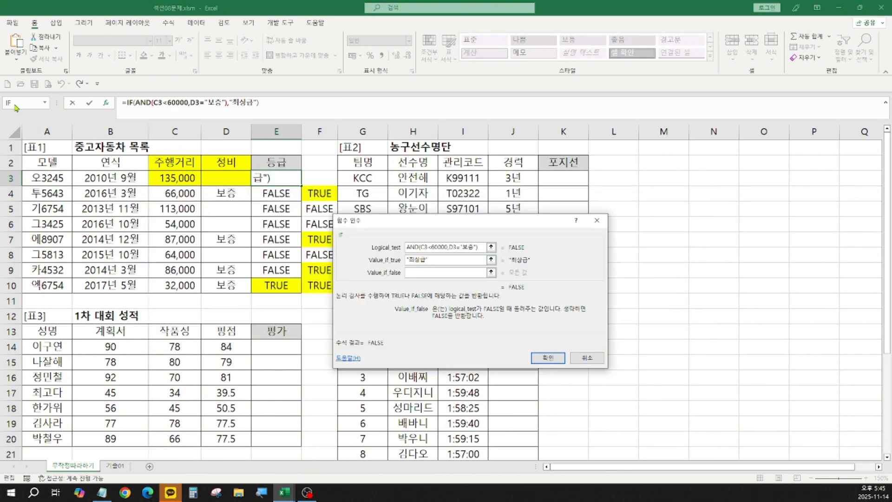
pyautogui.click(13, 105)
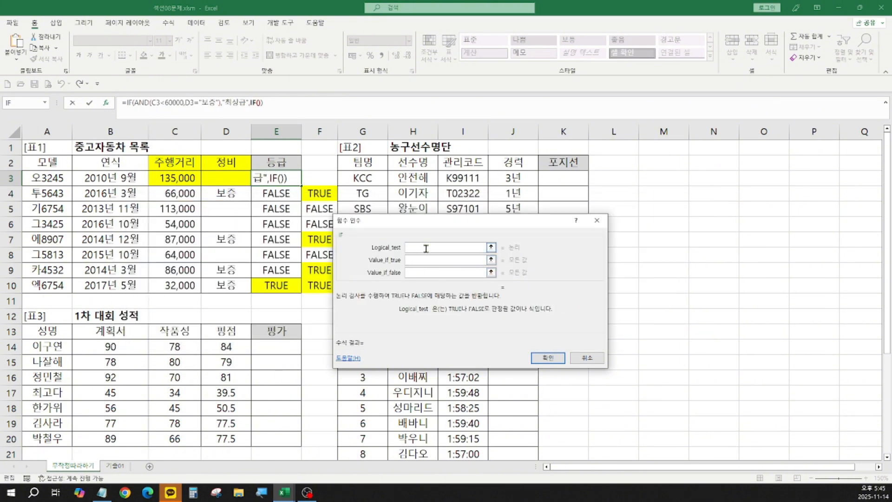
pyautogui.hotkey('ctrl', 'v')
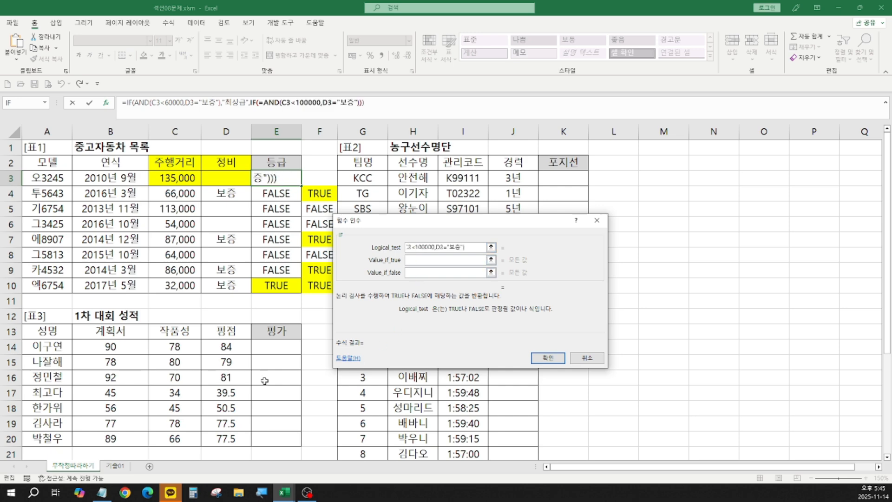
pyautogui.press('super+plus')
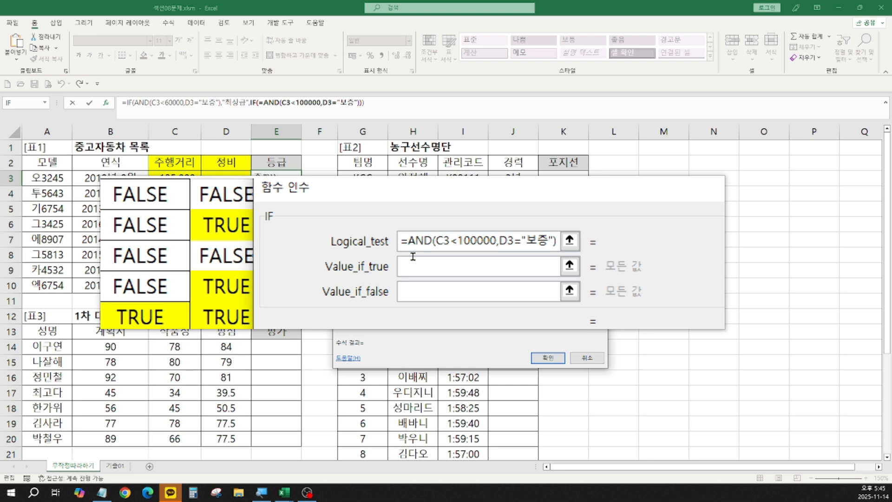
pyautogui.press('Delete')
# Have the nested IF return "상급" when true and an empty string "" when false, and confirm the formula.
pyautogui.click(412, 258)
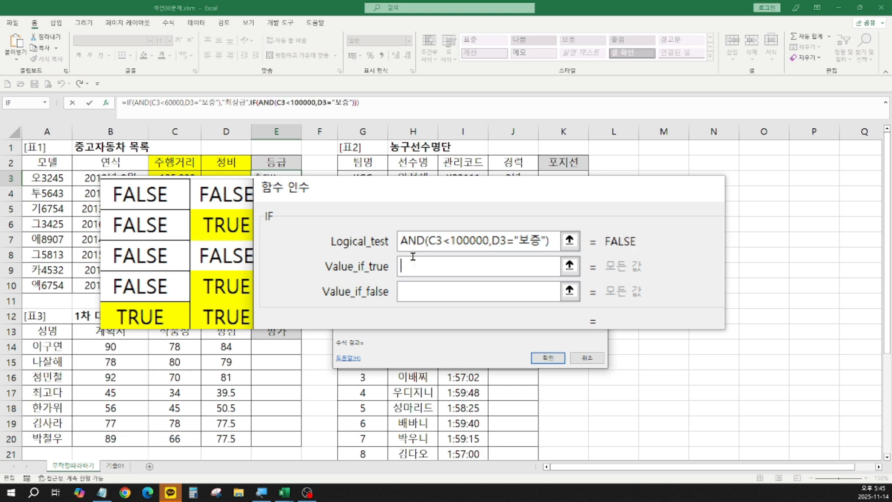
pyautogui.write('상급')
pyautogui.press('Tab')
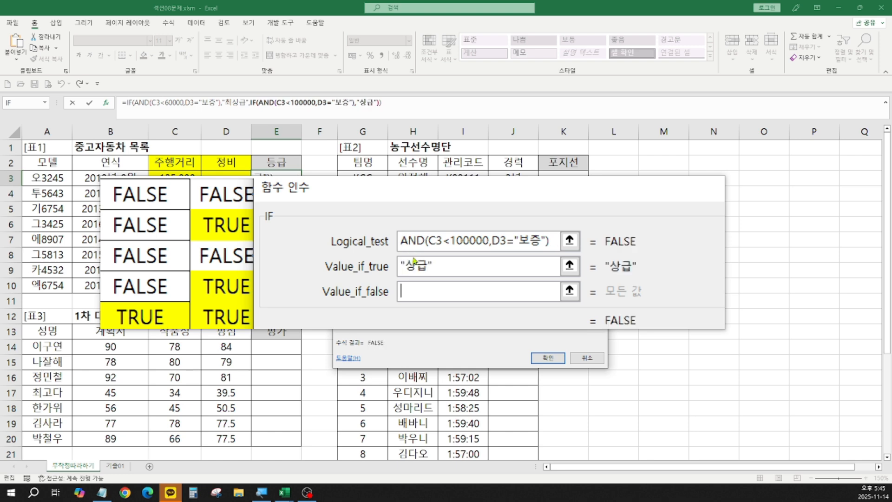
pyautogui.write('""')
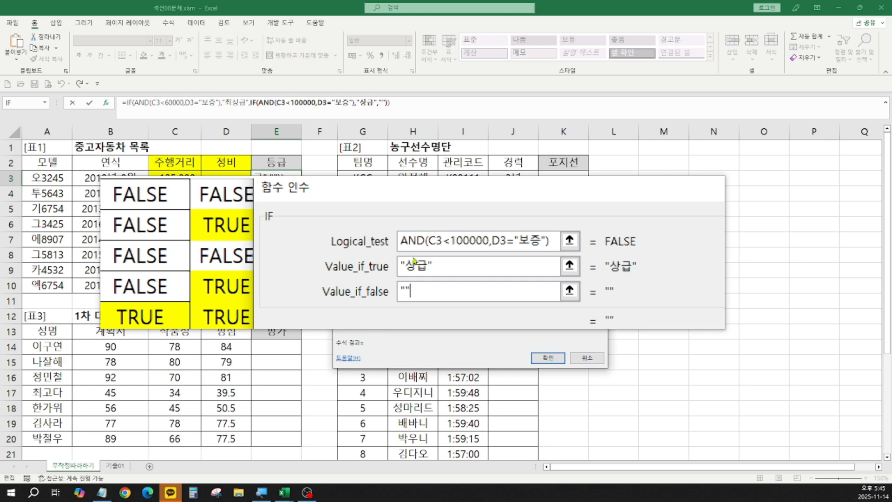
pyautogui.click(549, 357)
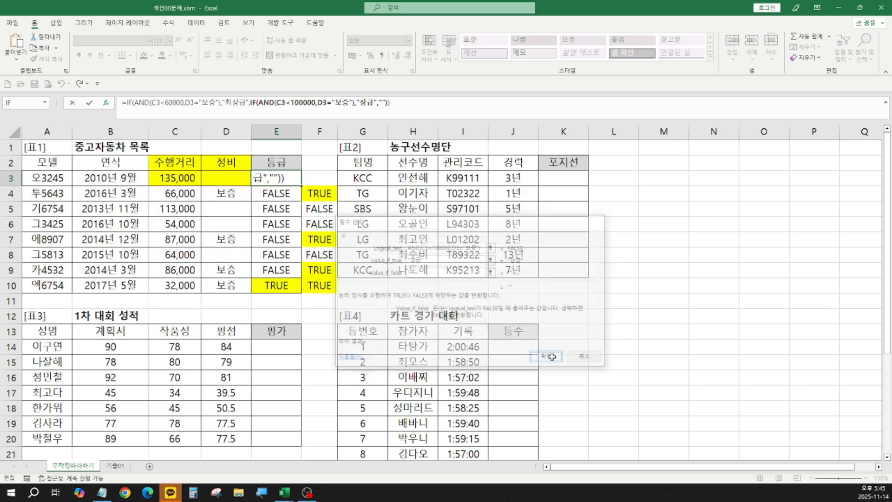
# Fill the 등급 formula from E3 down to E10 and clear the helper results and fills in column F.
pyautogui.moveTo(301, 185); pyautogui.dragTo(299, 274)
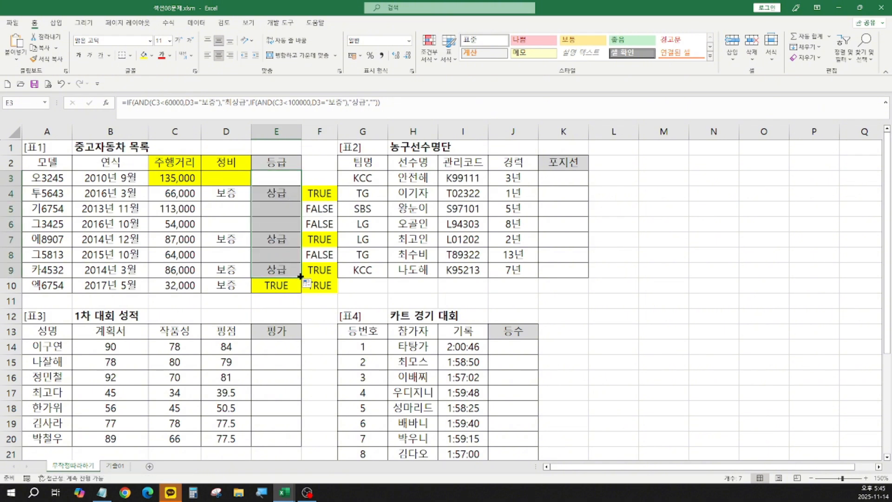
pyautogui.moveTo(301, 276); pyautogui.dragTo(292, 290)
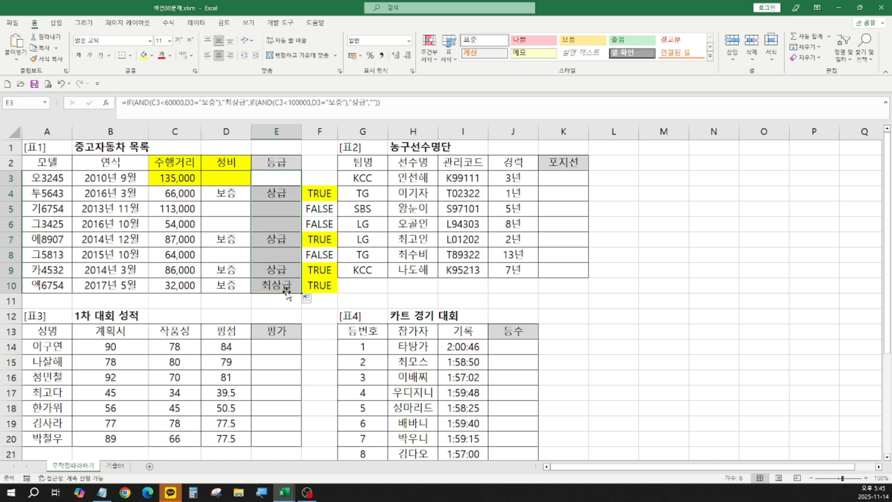
pyautogui.click(572, 179)
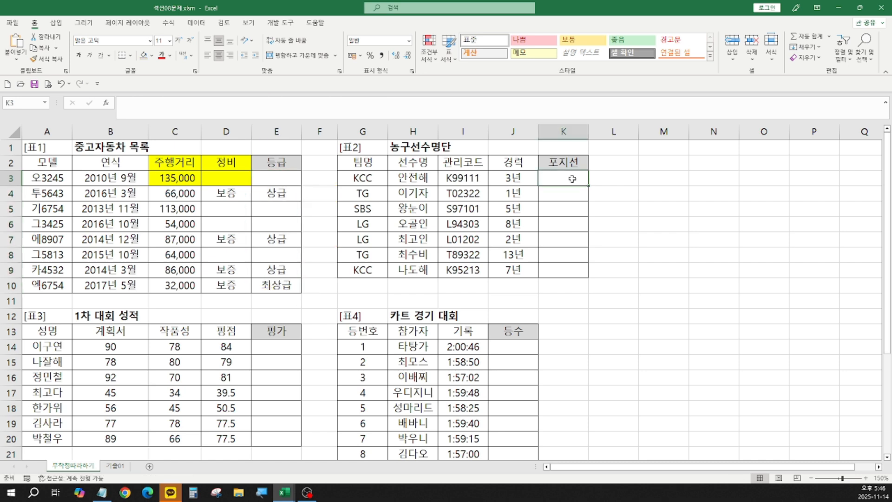
# Highlight the 관리코드 header in I2 yellow and mark the fourth character of the code in I3 in red.
pyautogui.click(463, 162)
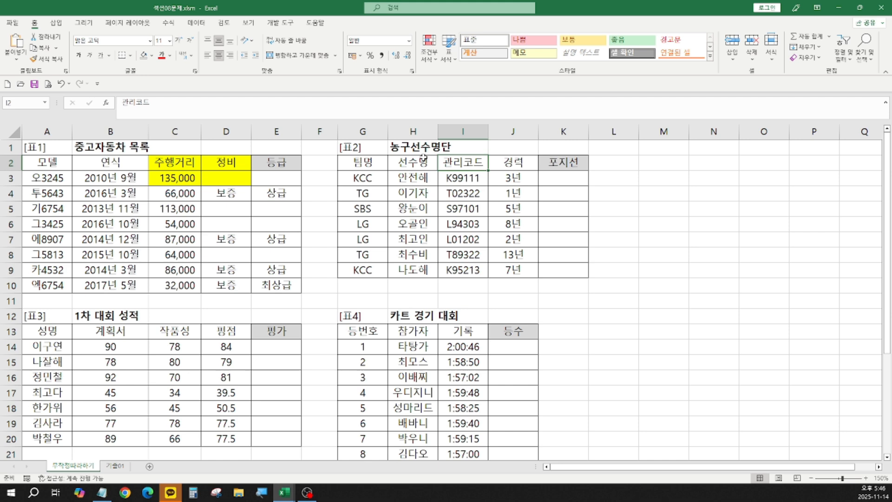
pyautogui.click(151, 56)
pyautogui.click(165, 142)
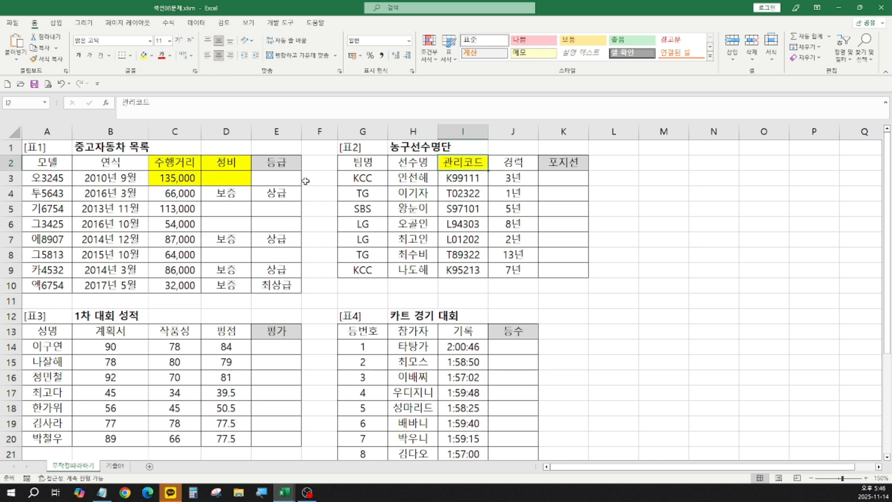
pyautogui.click(469, 182)
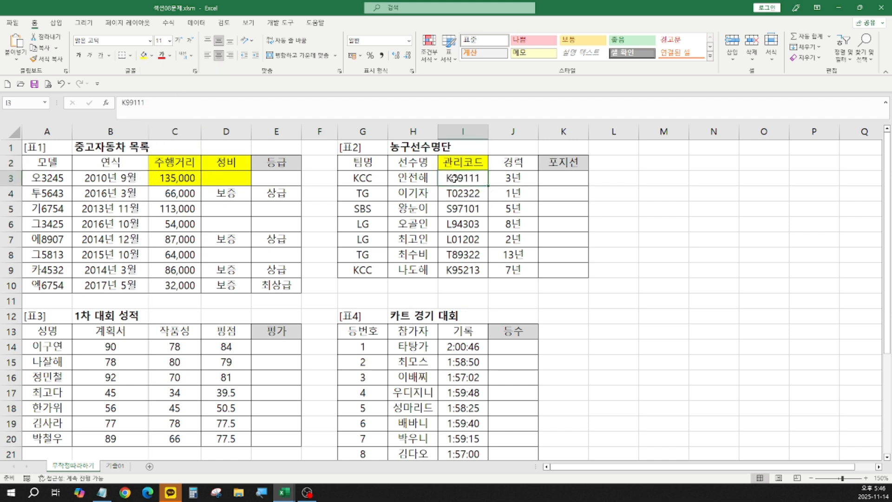
pyautogui.doubleClick(464, 179)
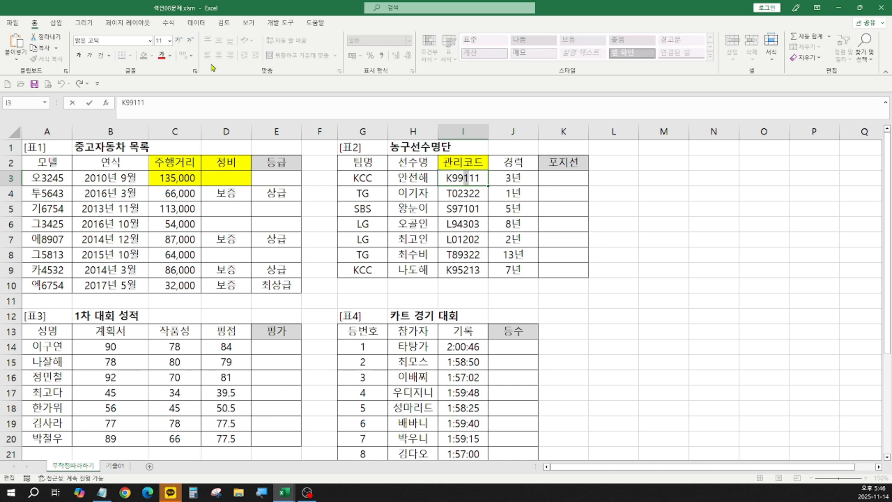
# Enter =MID(I3,4,1) in K3 of the 포지션 column and fill it down to K9.
pyautogui.click(562, 183)
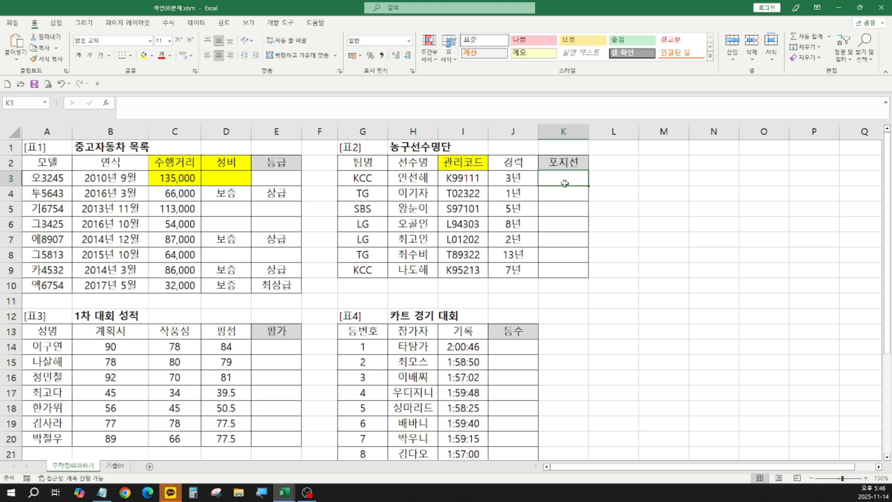
pyautogui.write('=')
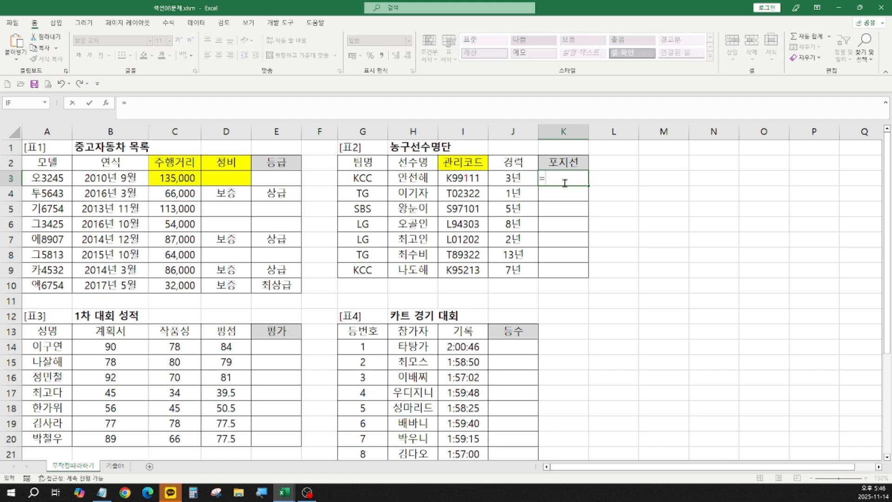
pyautogui.write('mid(')
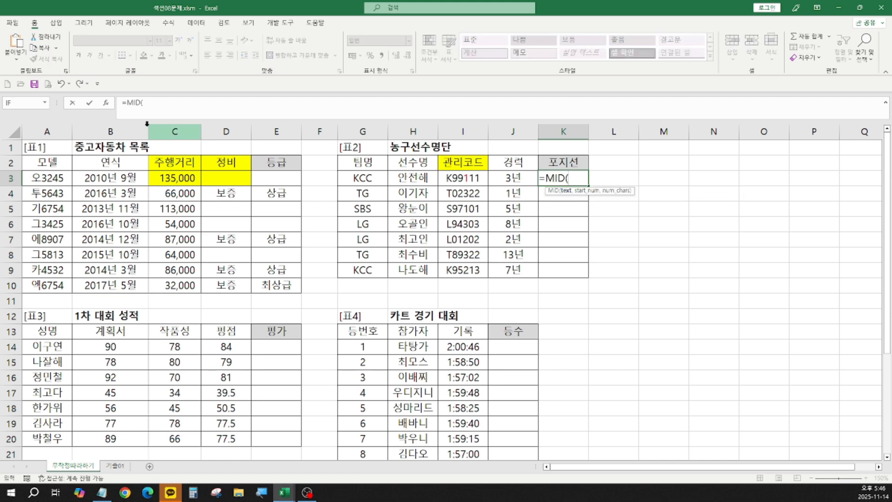
pyautogui.click(106, 102)
pyautogui.click(456, 185)
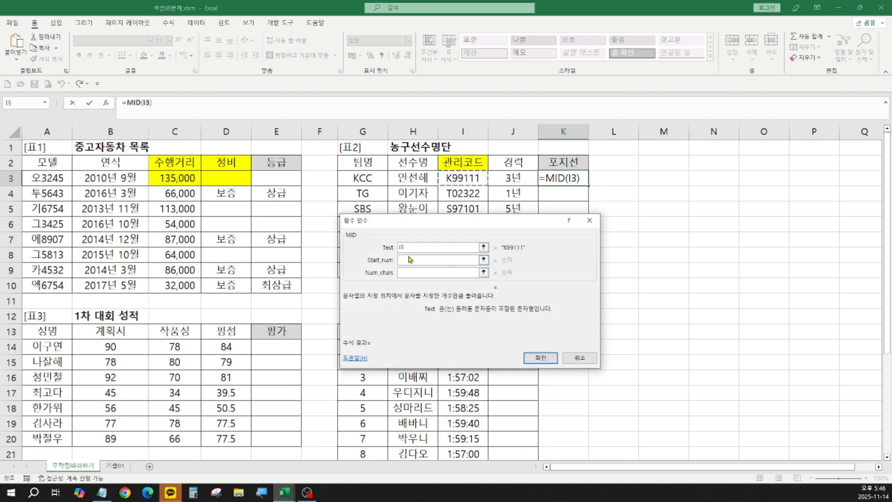
pyautogui.click(410, 260)
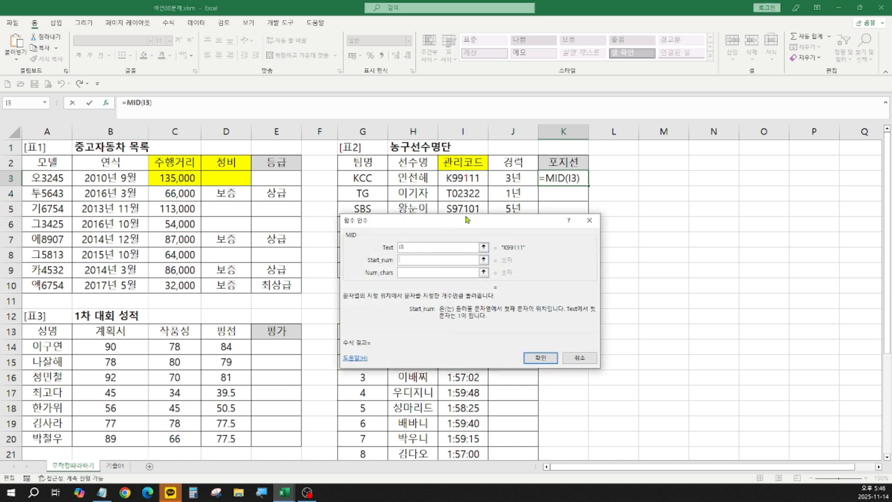
pyautogui.write('4')
pyautogui.click(412, 273)
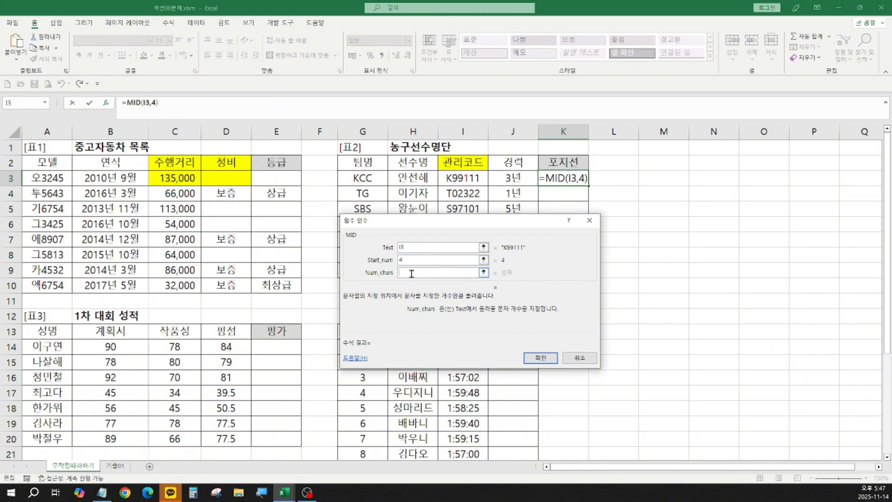
pyautogui.write('1')
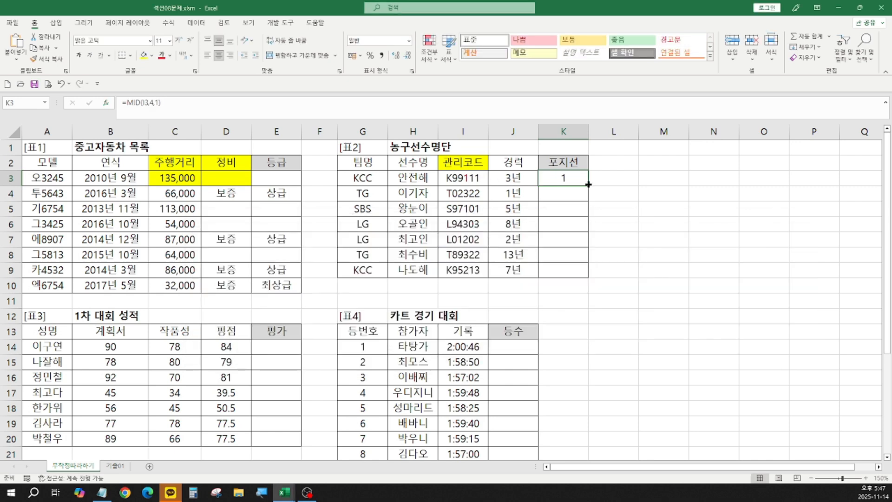
pyautogui.moveTo(589, 185); pyautogui.dragTo(569, 272)
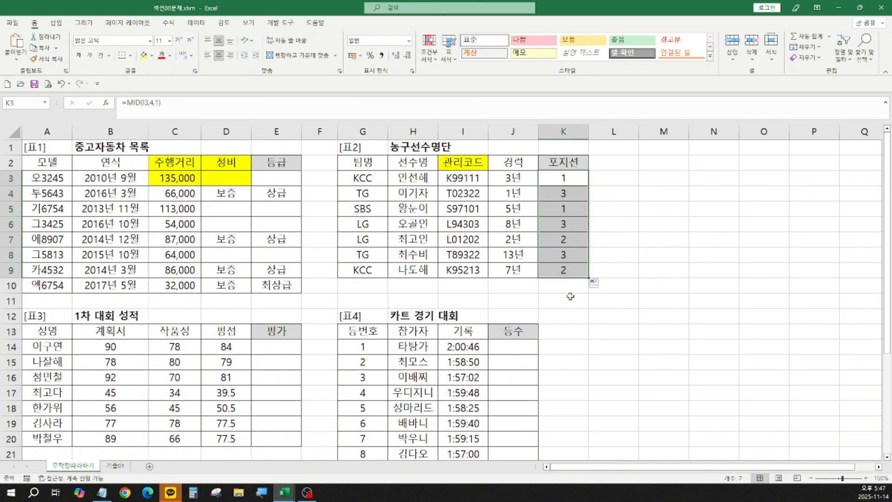
# Wrap the MID formula in K3 in an IF function whose logical test is MID(I3,4,1)="1".
pyautogui.click(571, 180)
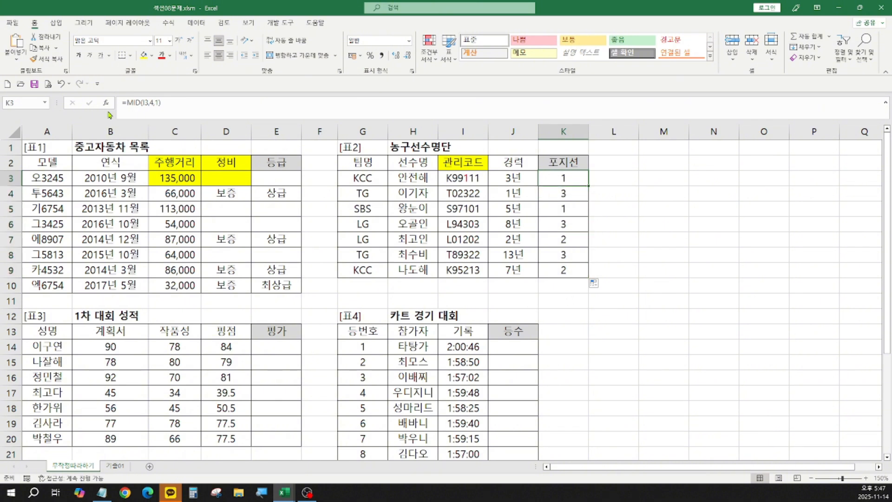
pyautogui.click(127, 101)
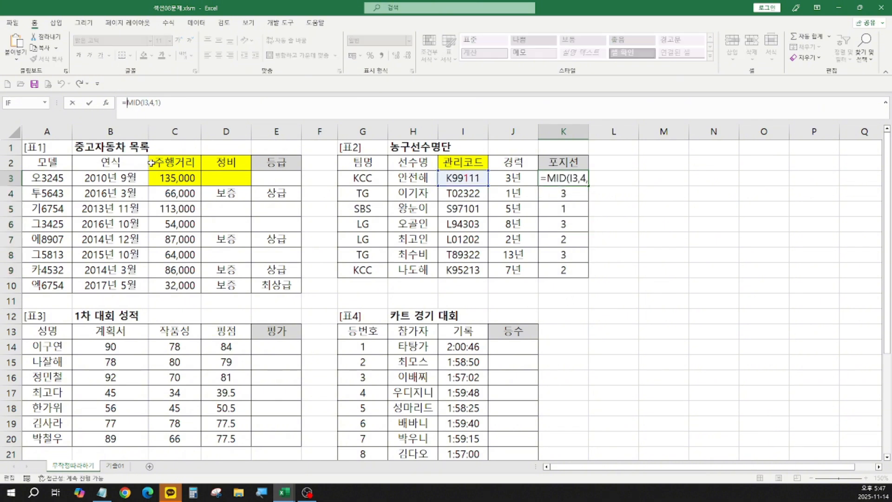
pyautogui.write('if')
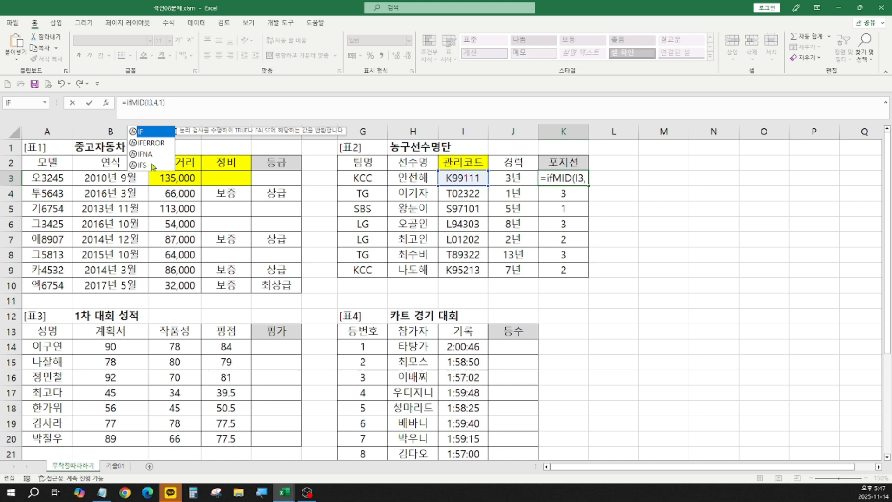
pyautogui.doubleClick(146, 132)
pyautogui.hotkey('ctrl', 'a')
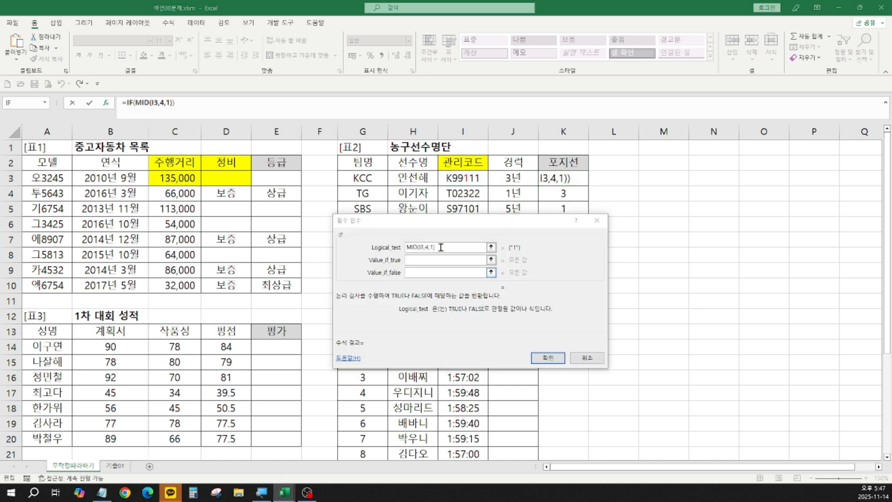
pyautogui.write('=')
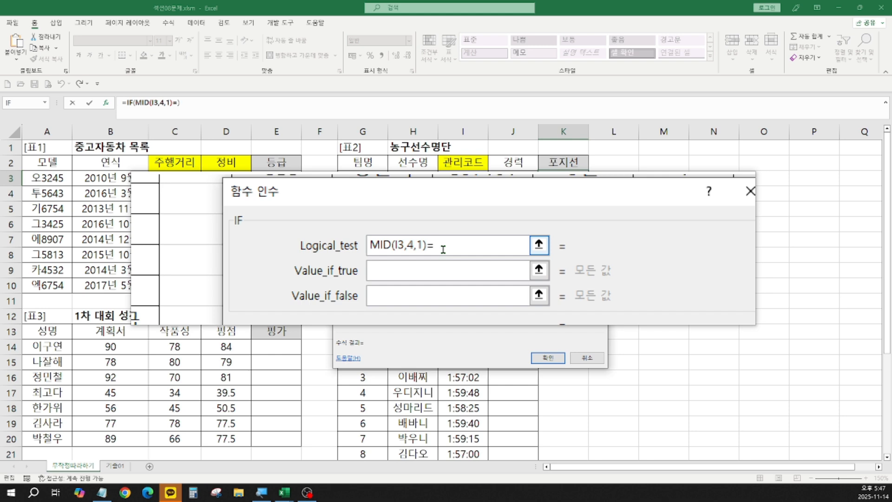
pyautogui.write('1')
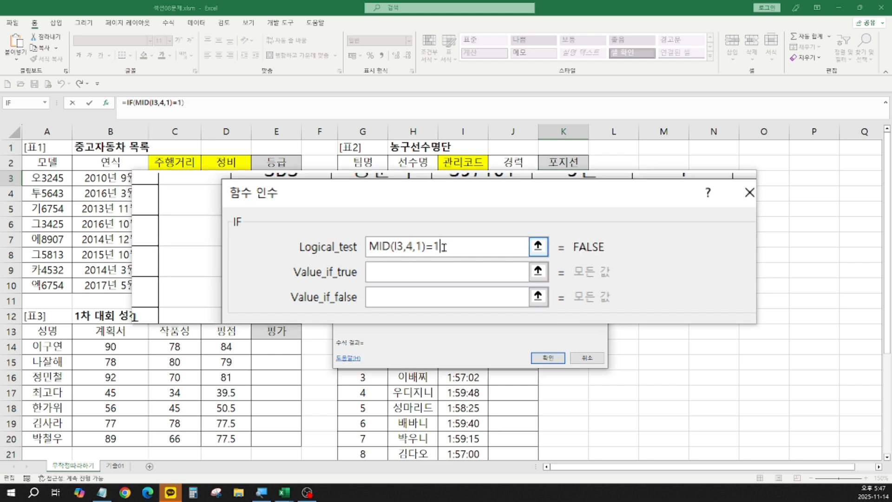
pyautogui.press('BackSpace')
pyautogui.write('"1"')
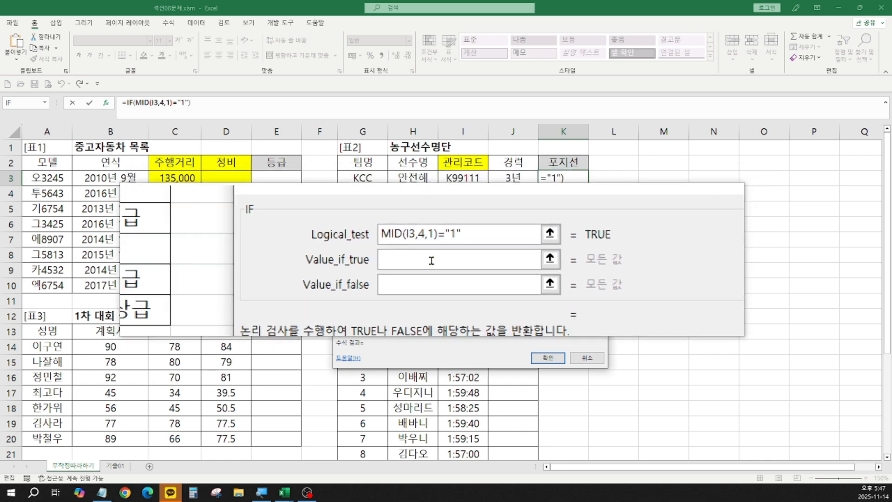
# Have the IF in K3 return "센터" when the test is true.
pyautogui.click(432, 265)
pyautogui.write('센터')
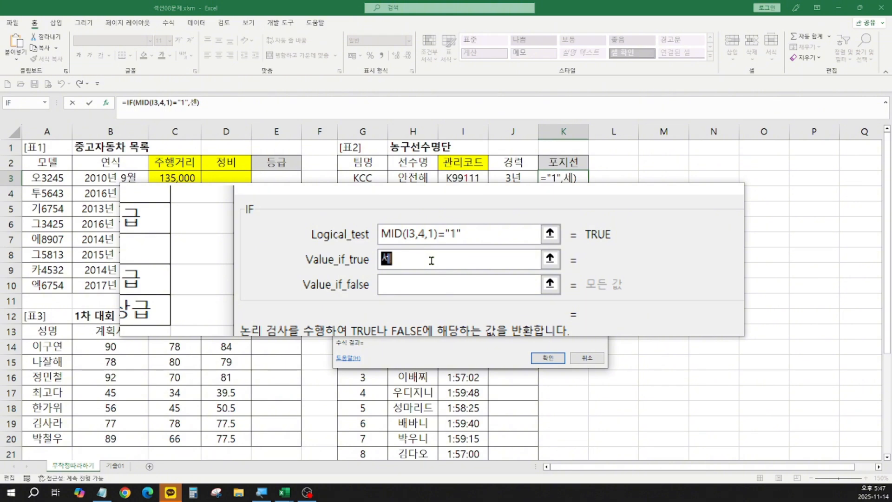
pyautogui.press('Tab')
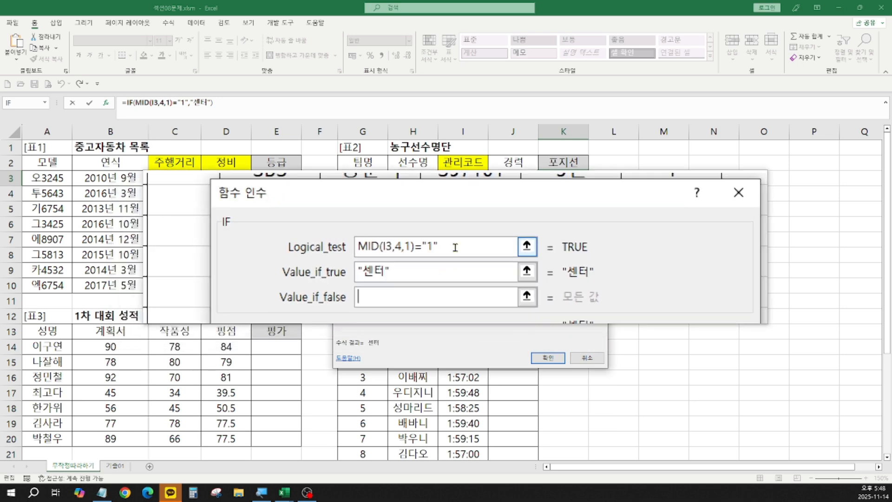
# Nest a second IF as the value if false in K3, reusing the copied test as MID(I3,4,1)="2".
pyautogui.moveTo(458, 249); pyautogui.dragTo(405, 247)
pyautogui.hotkey('ctrl', 'c')
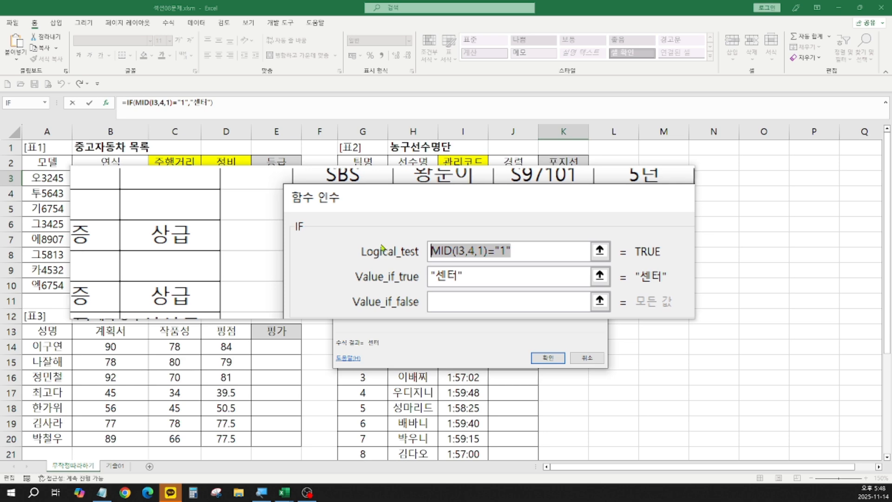
pyautogui.click(425, 273)
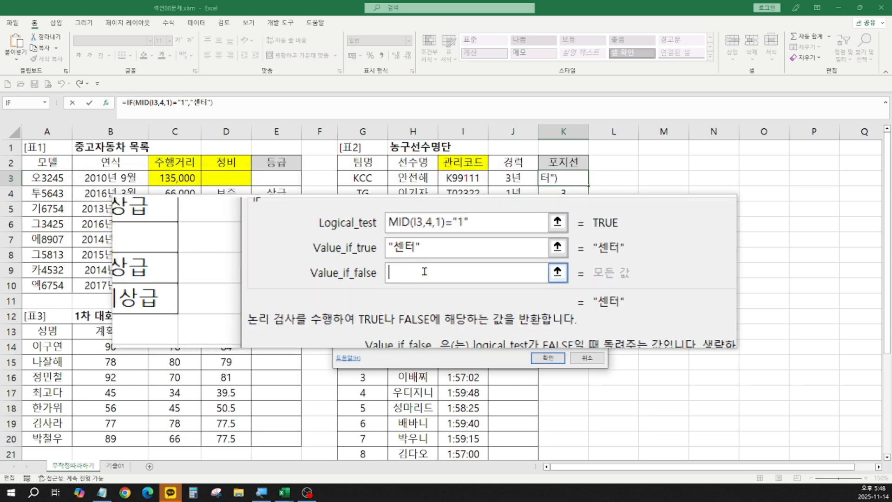
pyautogui.press('super+Escape')
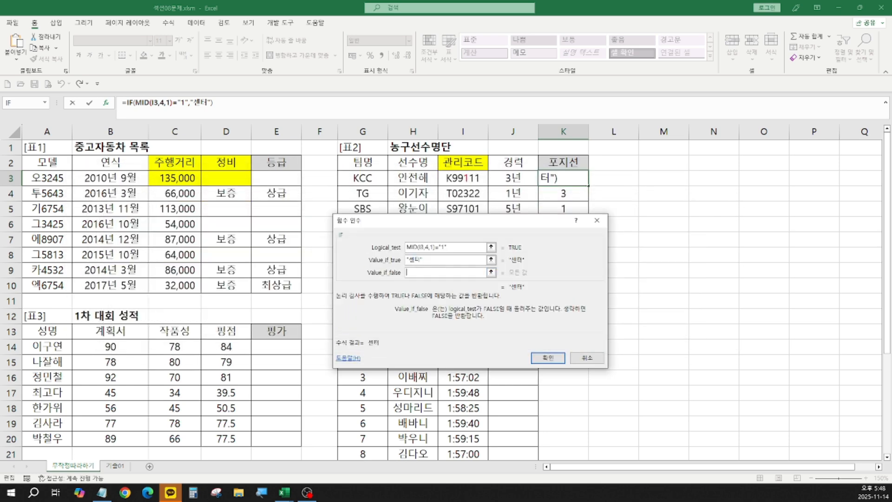
pyautogui.click(12, 105)
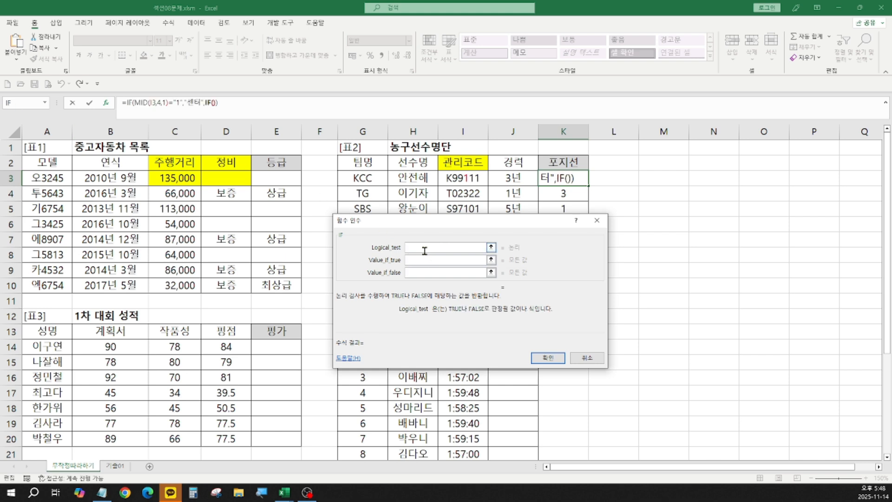
pyautogui.hotkey('ctrl', 'v')
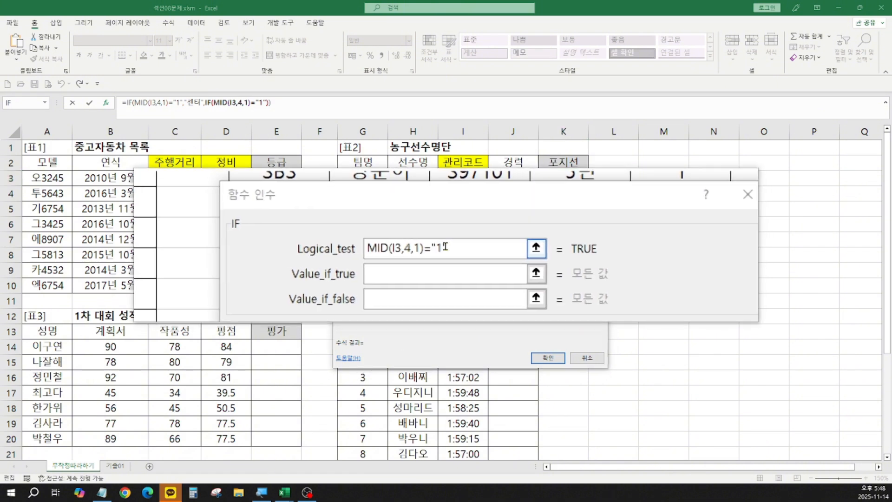
pyautogui.click(445, 246)
pyautogui.press('BackSpace')
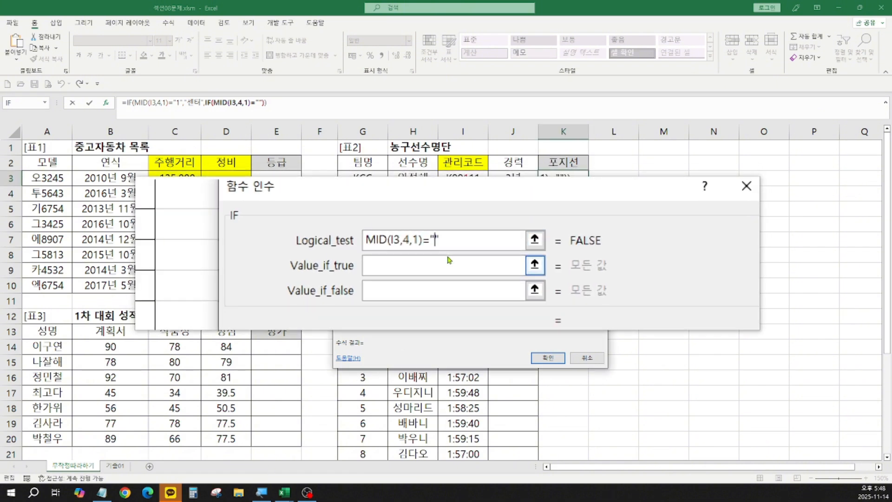
pyautogui.write('2')
# Have the nested IF return "포드" when true and "가드" when false, and fill the formula from K3 down to K9.
pyautogui.click(449, 260)
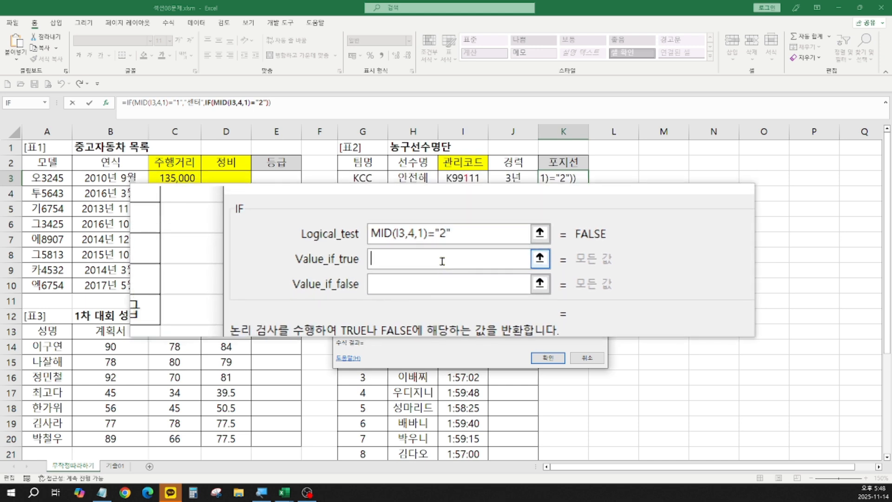
pyautogui.write('vh')
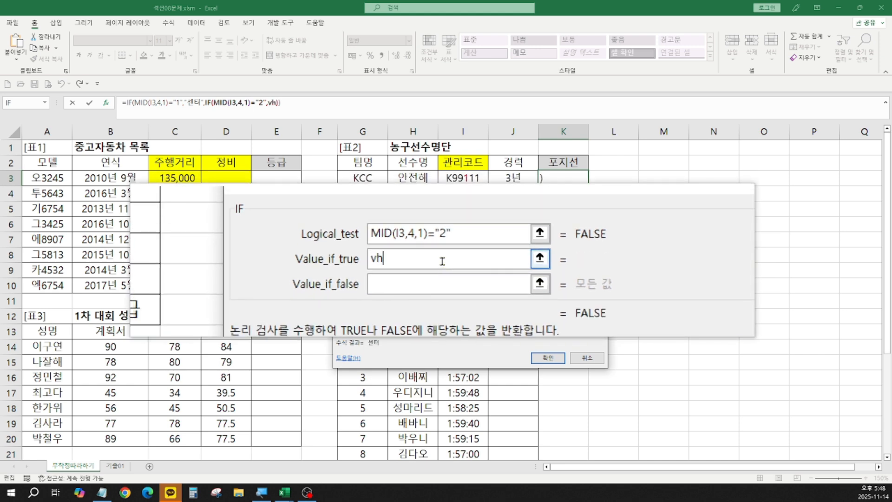
pyautogui.press('BackSpace')
pyautogui.press('BackSpace')
pyautogui.write('포드')
pyautogui.press('Tab')
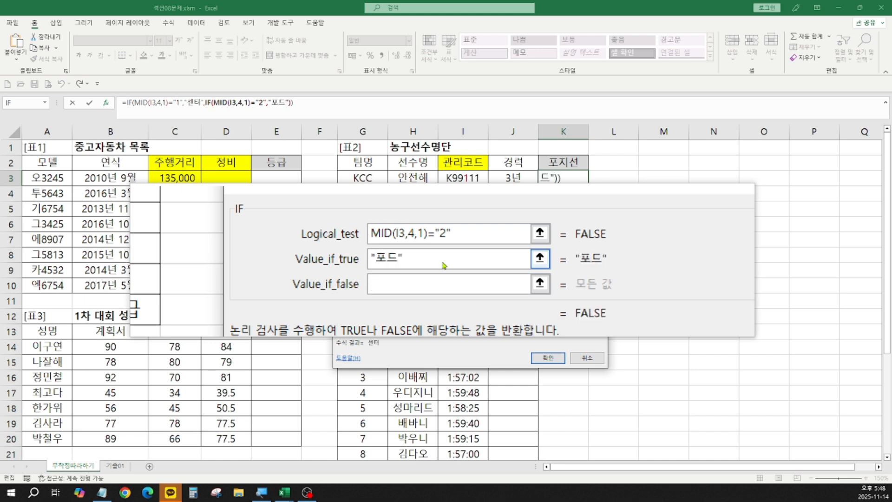
pyautogui.write('가드')
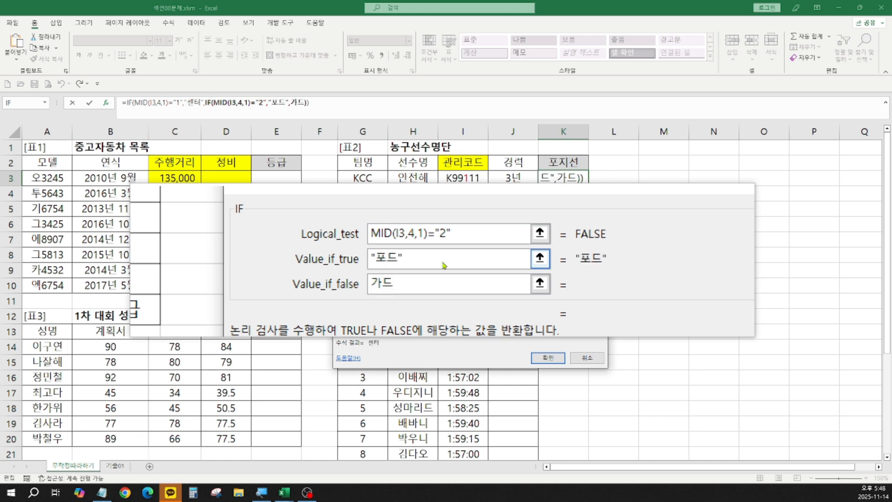
pyautogui.click(443, 262)
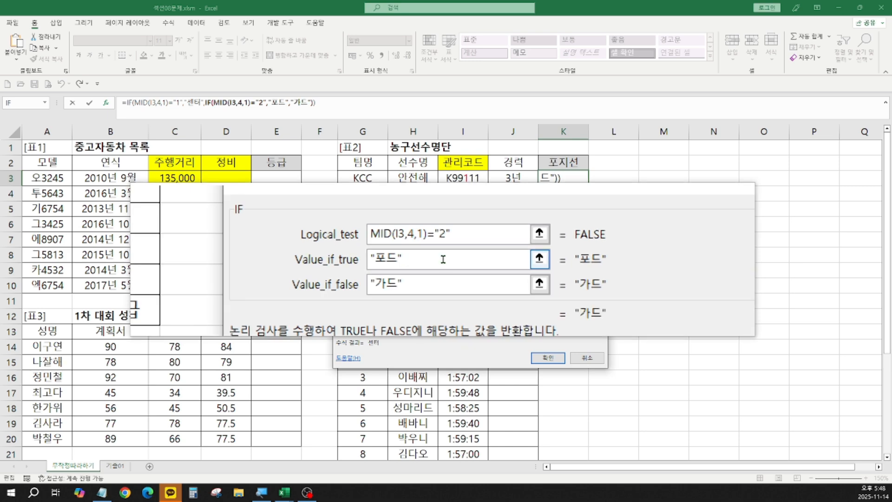
pyautogui.press('Return')
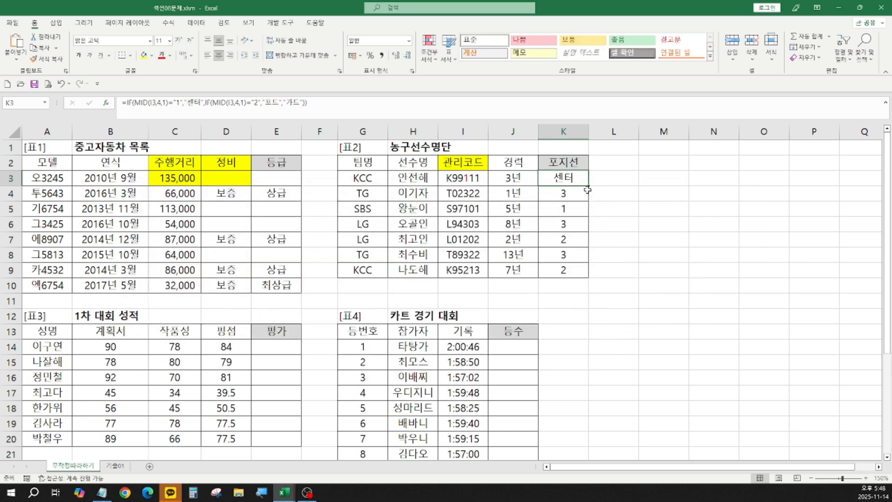
pyautogui.moveTo(589, 186); pyautogui.dragTo(585, 275)
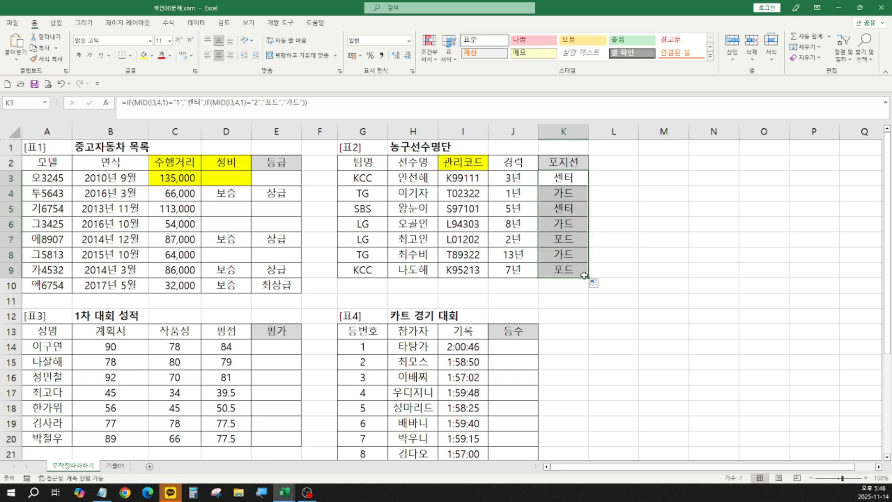
# Highlight cell A14 and the 계획서, 작품성 and 평점 headers with their first-row scores (B13:D14) in yellow.
pyautogui.click(279, 352)
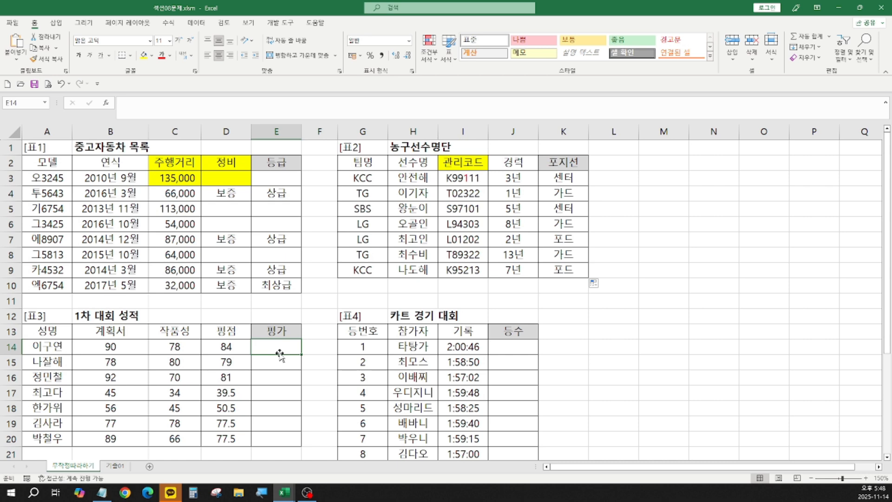
pyautogui.click(63, 346)
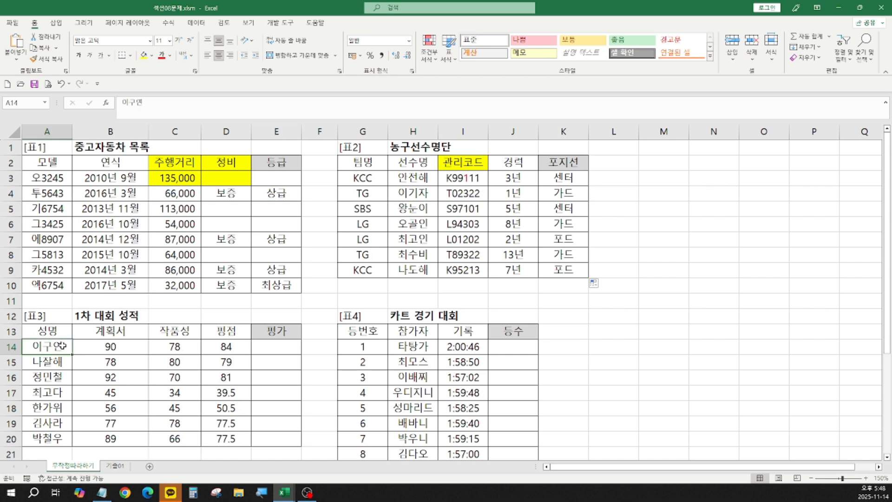
pyautogui.click(146, 56)
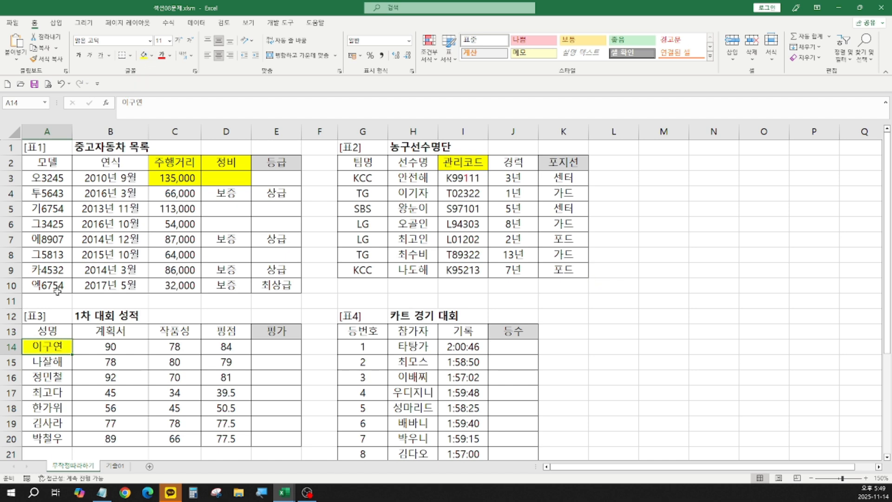
pyautogui.moveTo(119, 344); pyautogui.dragTo(120, 331)
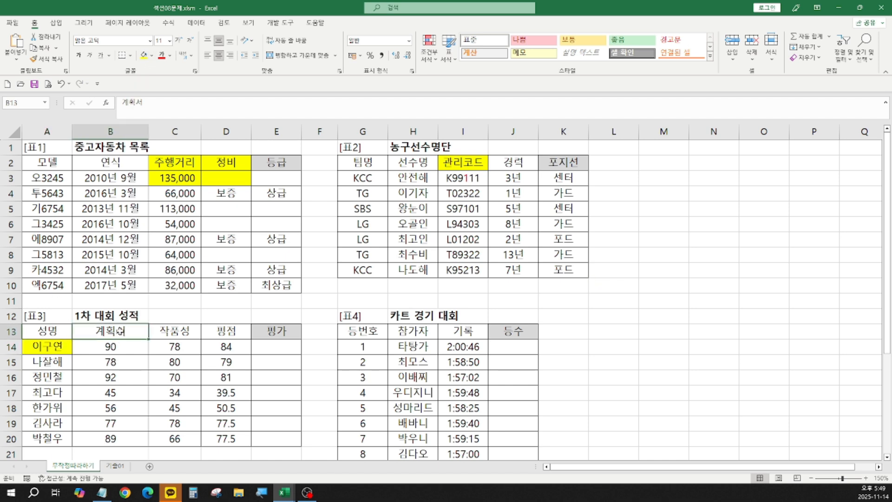
pyautogui.press('F4')
pyautogui.moveTo(176, 330); pyautogui.dragTo(235, 343)
pyautogui.press('F4')
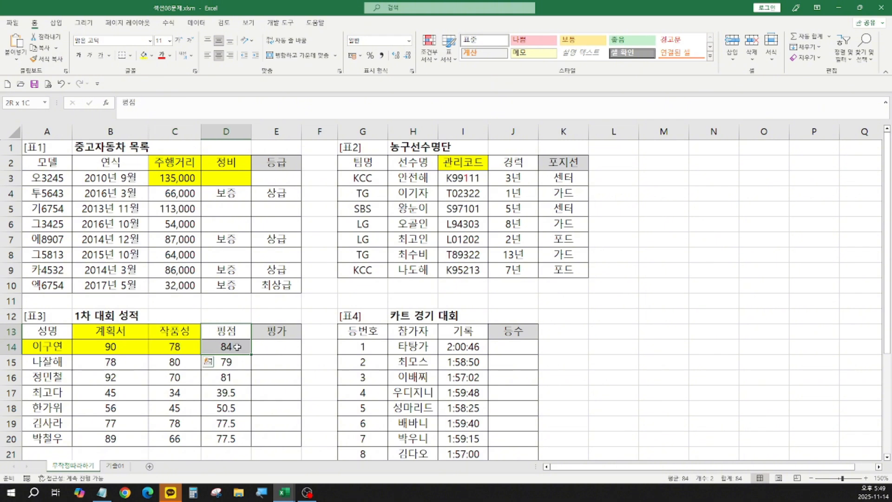
pyautogui.press('F4')
# Start an OR function in E14 with B14<70 as its first condition.
pyautogui.click(281, 341)
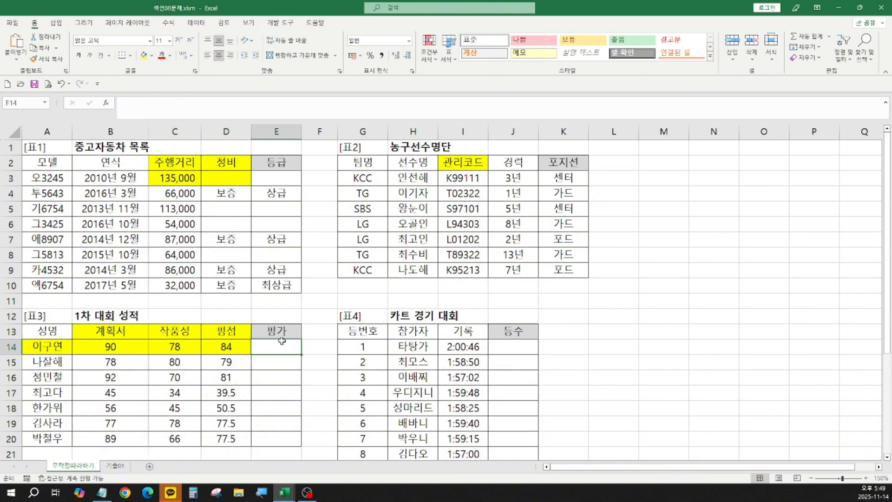
pyautogui.moveTo(112, 348); pyautogui.dragTo(226, 347)
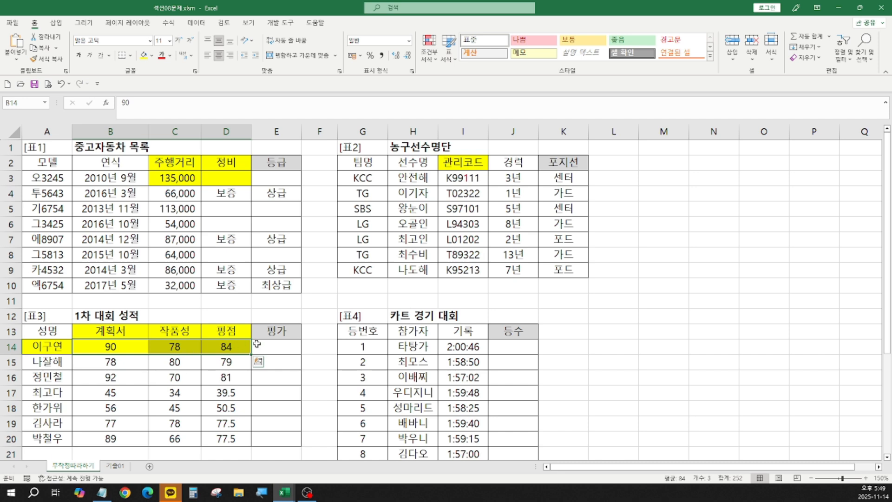
pyautogui.click(285, 349)
pyautogui.write('=')
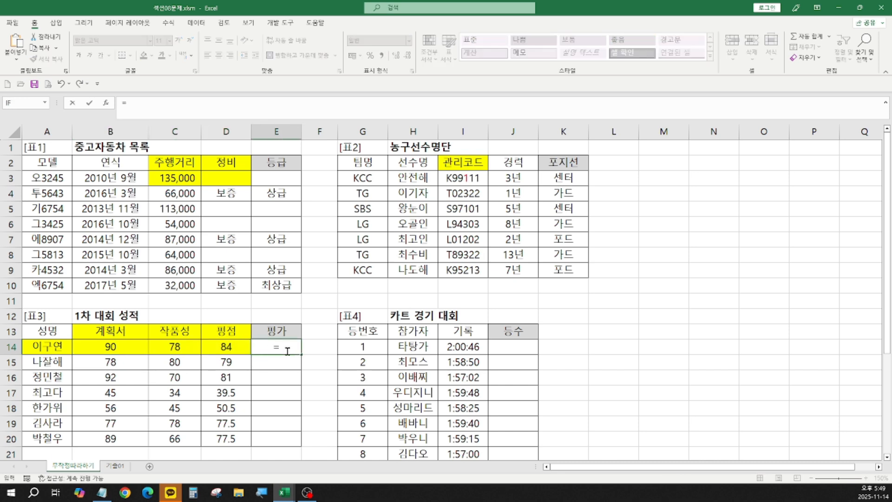
pyautogui.write('or')
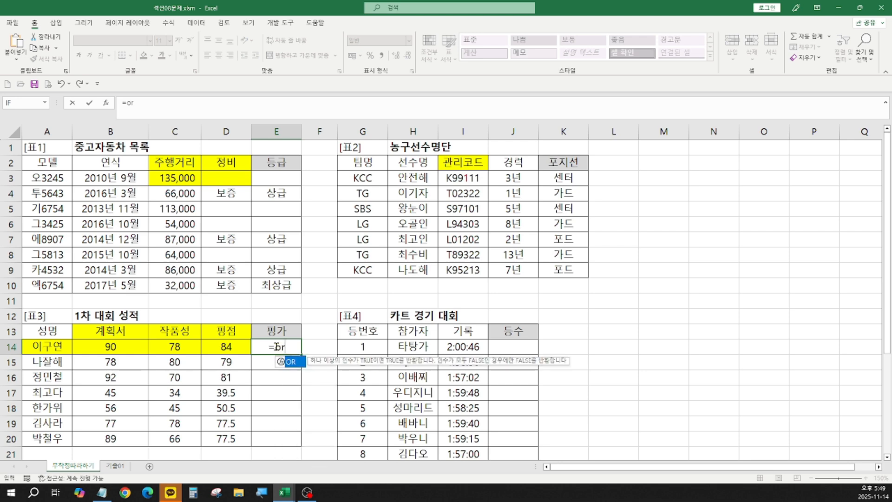
pyautogui.doubleClick(290, 362)
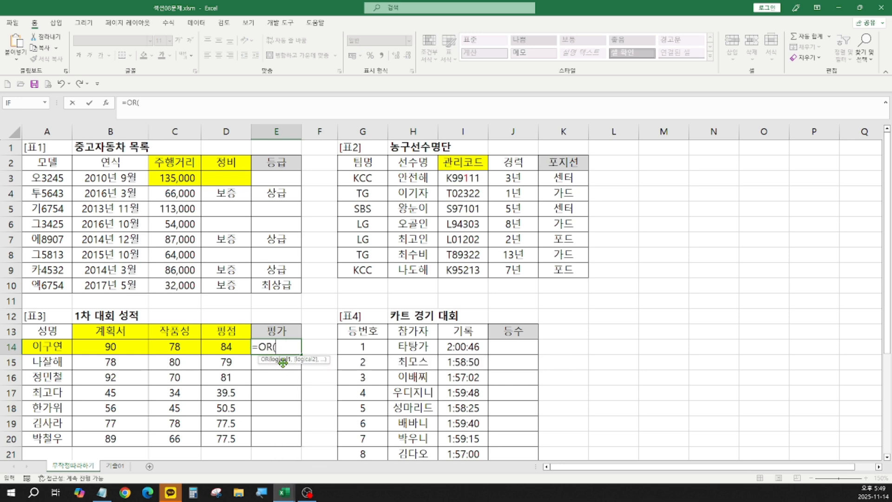
pyautogui.click(106, 104)
pyautogui.click(110, 346)
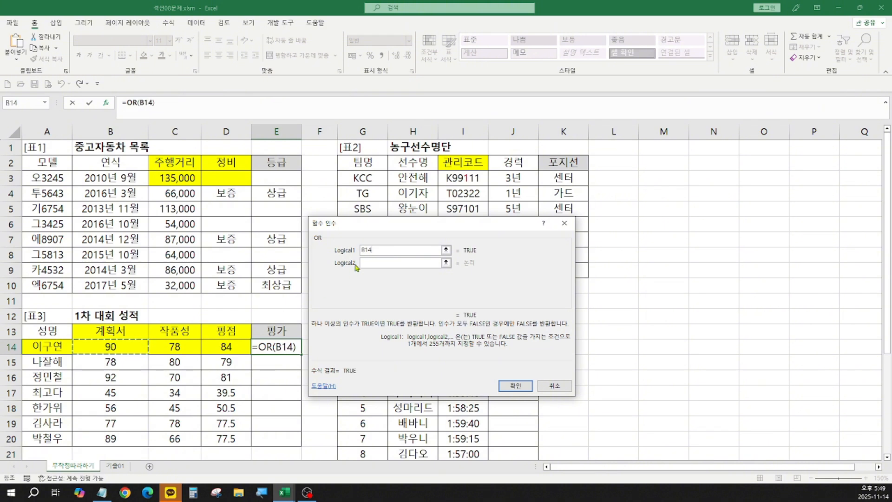
pyautogui.write('<70')
# Add C14<70 and D14<70 as the second and third conditions of the OR function in E14.
pyautogui.click(363, 263)
pyautogui.click(175, 346)
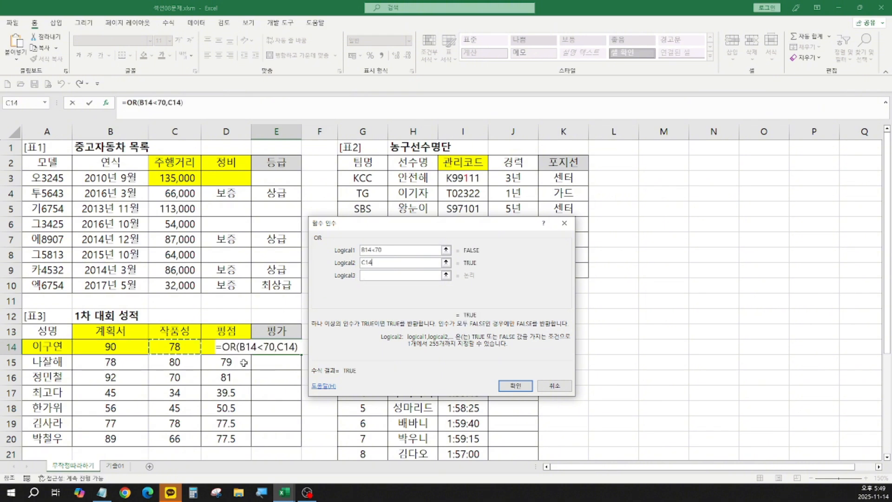
pyautogui.write('<')
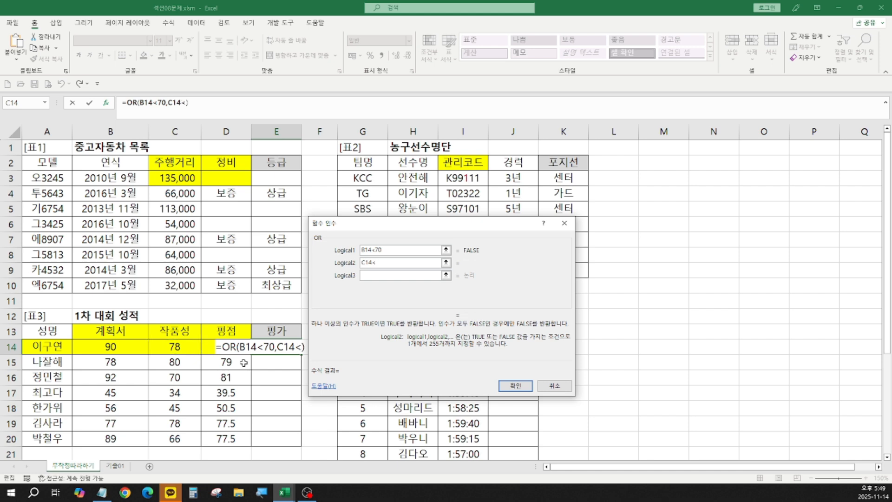
pyautogui.write('70')
pyautogui.click(382, 276)
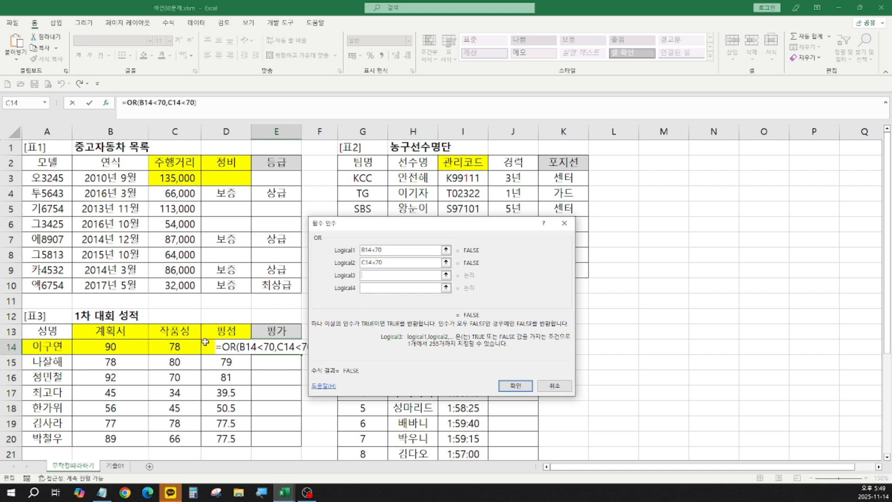
pyautogui.click(208, 346)
pyautogui.write('<70')
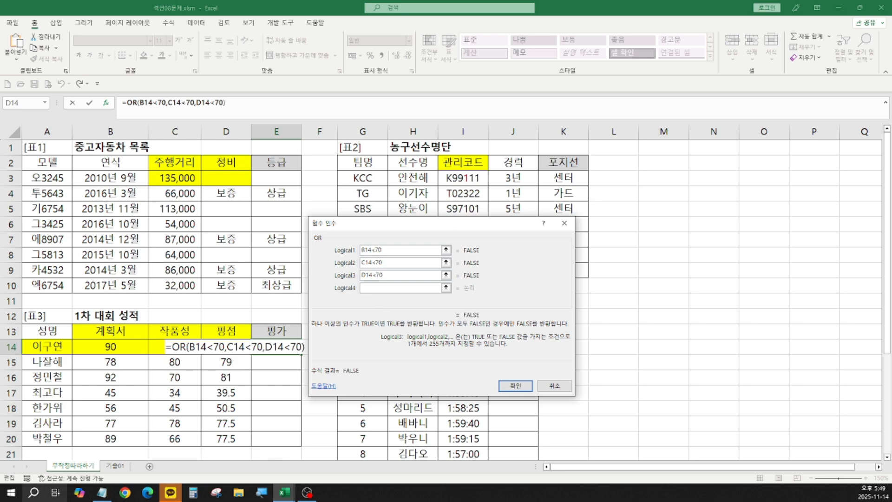
# Enter the completed OR formula in E14 and fill it down to E20.
pyautogui.click(261, 492)
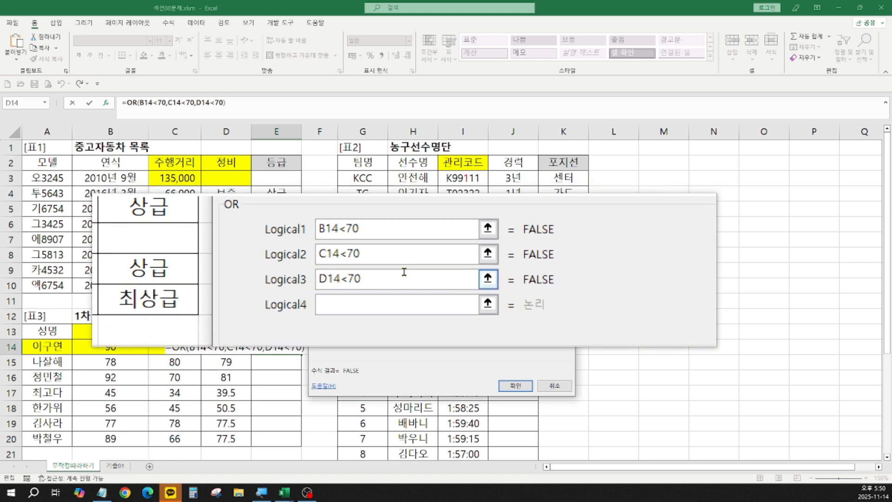
pyautogui.click(404, 273)
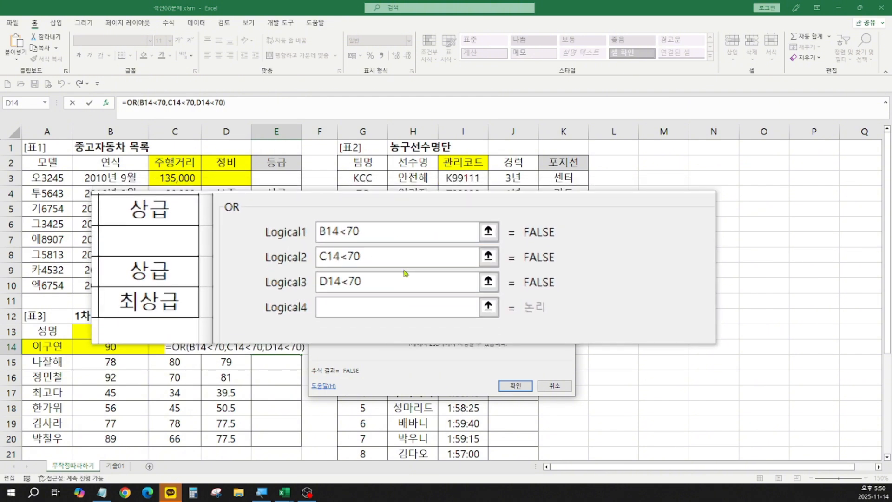
pyautogui.press('super+minus')
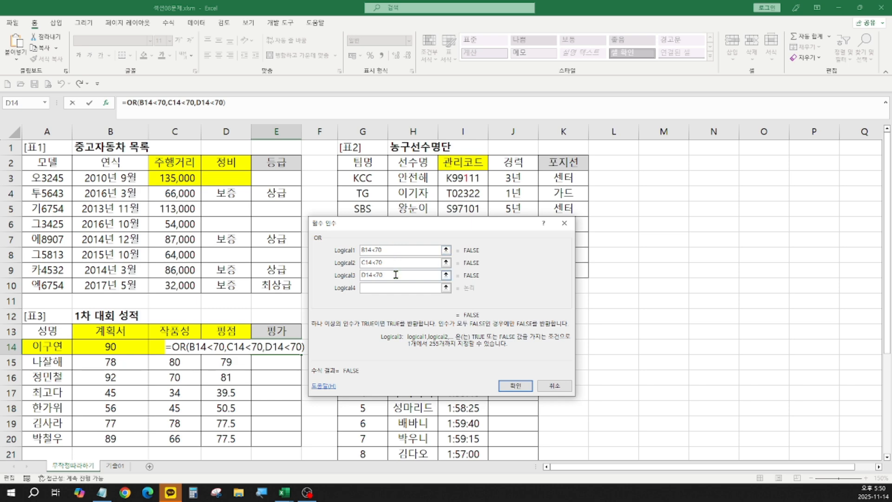
pyautogui.click(502, 385)
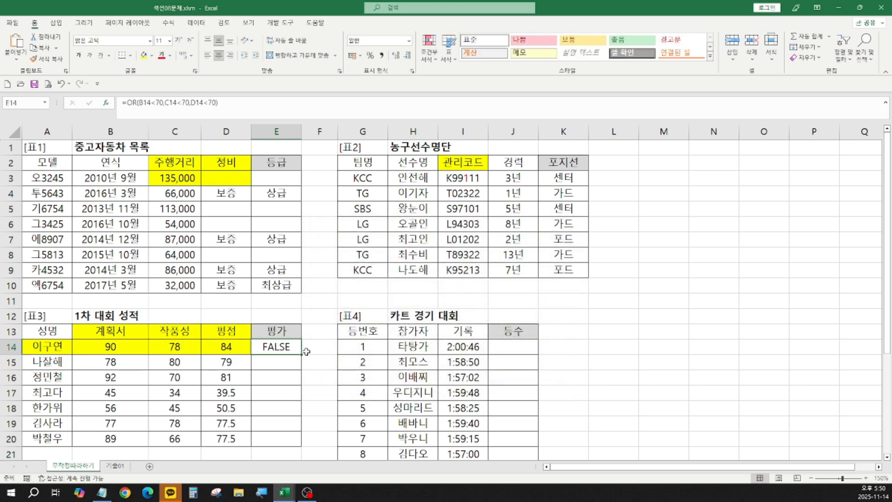
pyautogui.moveTo(301, 354); pyautogui.dragTo(300, 444)
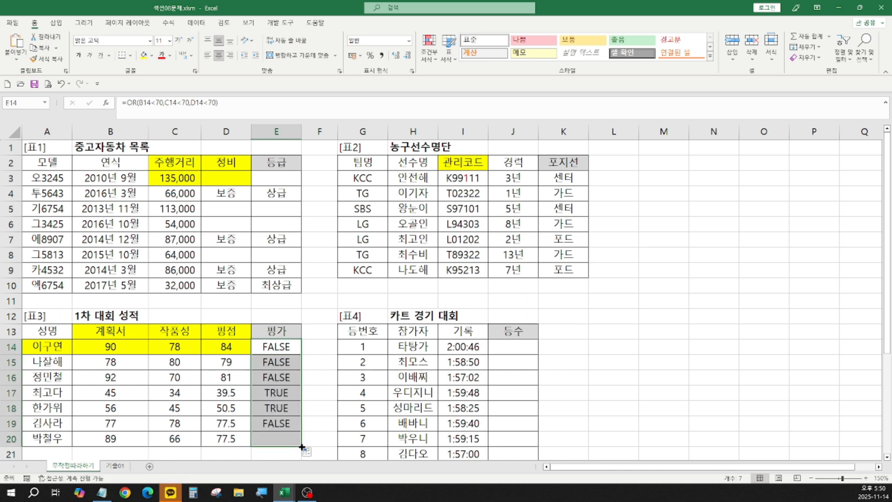
# Fill F17, F18 and F20 with yellow and review the scores in B17:D18 and B20:D20.
pyautogui.click(311, 395)
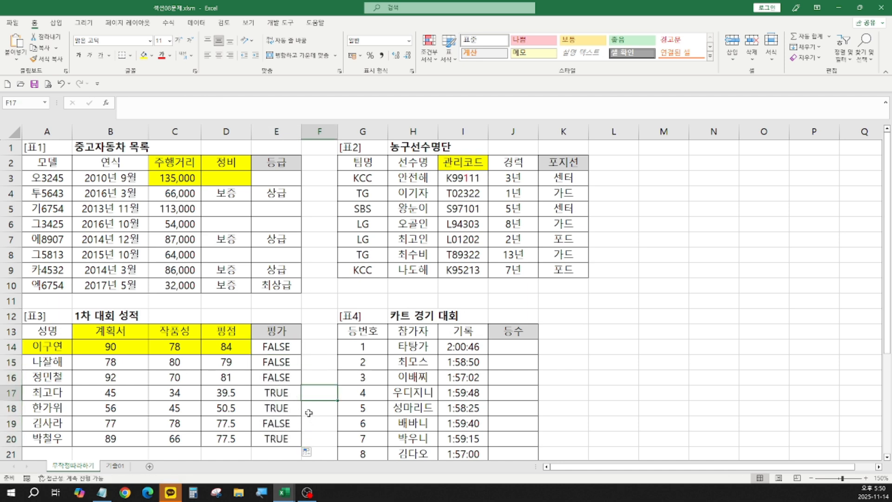
pyautogui.click(282, 398)
pyautogui.click(325, 394)
pyautogui.keyDown('ctrl'); pyautogui.click(321, 410); pyautogui.keyUp('ctrl')
pyautogui.keyDown('ctrl'); pyautogui.click(320, 438); pyautogui.keyUp('ctrl')
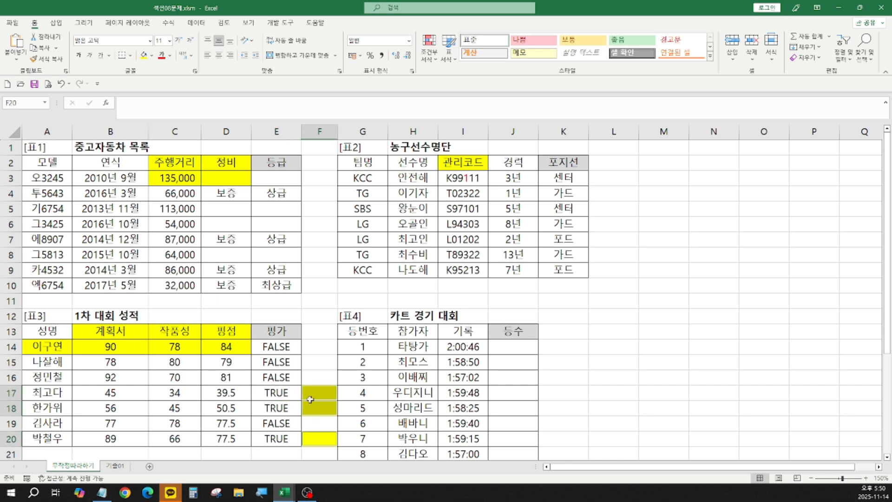
pyautogui.moveTo(121, 396); pyautogui.dragTo(217, 395)
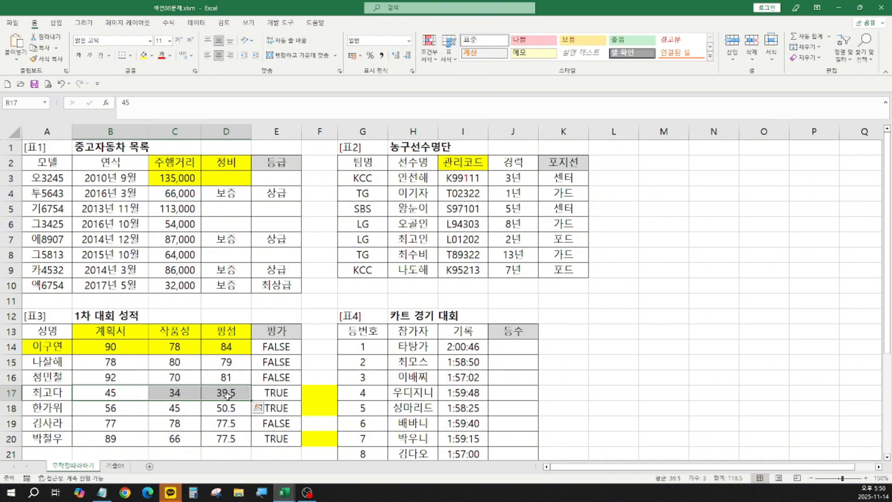
pyautogui.click(279, 394)
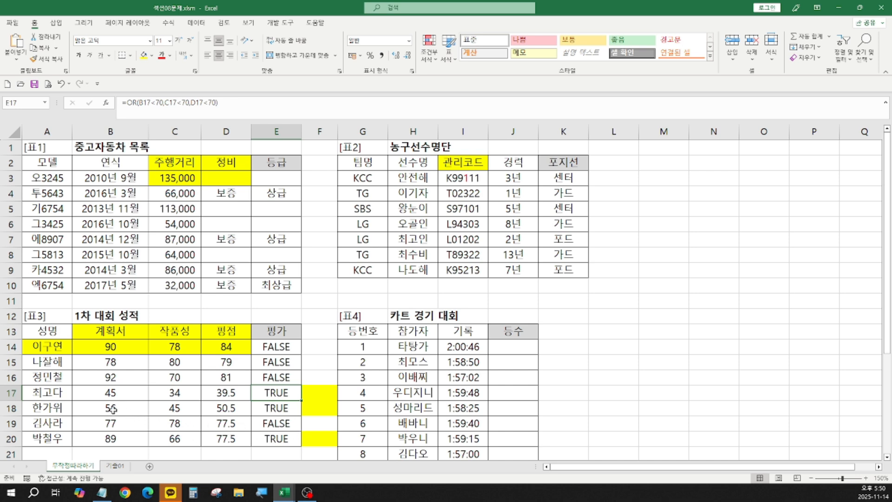
pyautogui.moveTo(114, 409); pyautogui.dragTo(224, 408)
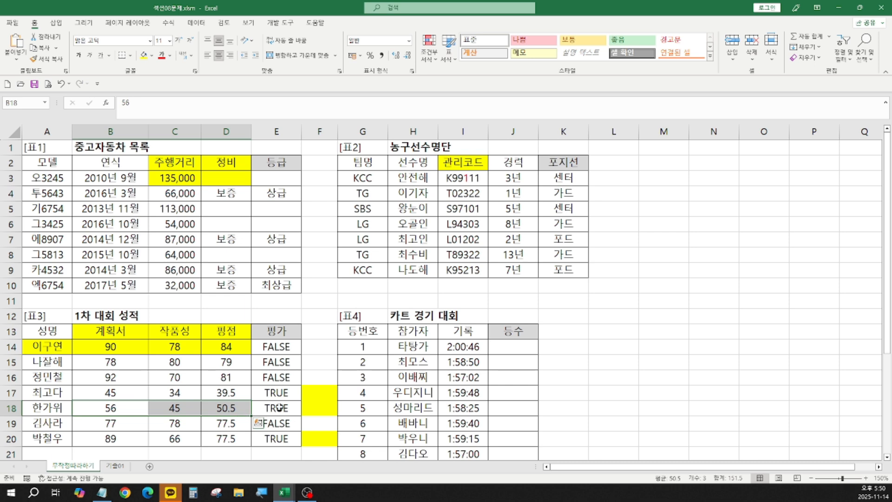
pyautogui.moveTo(136, 437); pyautogui.dragTo(226, 439)
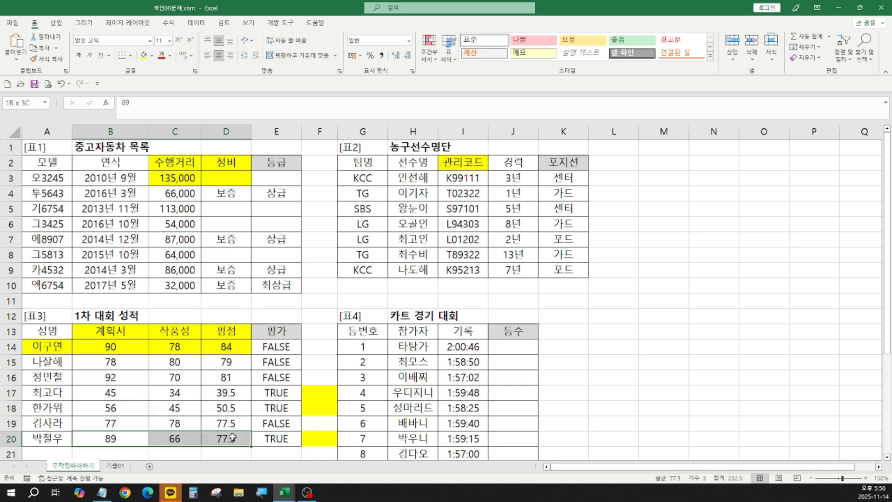
pyautogui.click(175, 439)
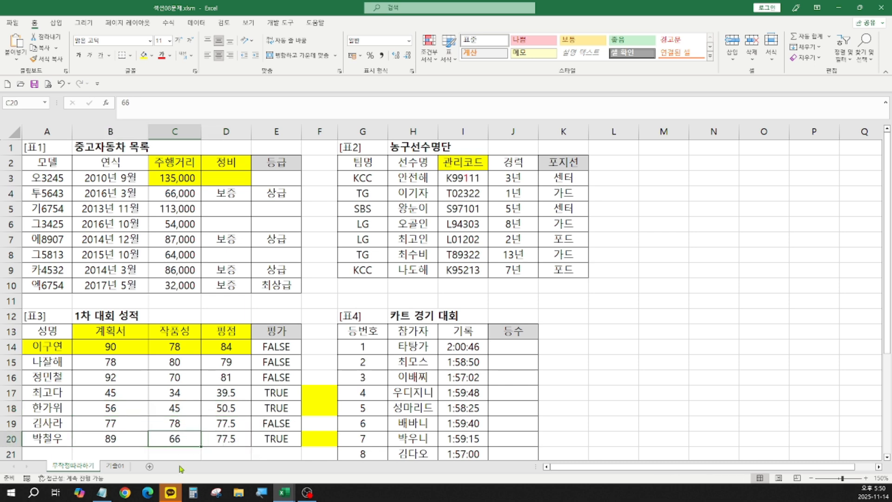
# Wrap the OR formula in E14 in an IF function so that OR becomes the logical test.
pyautogui.click(275, 346)
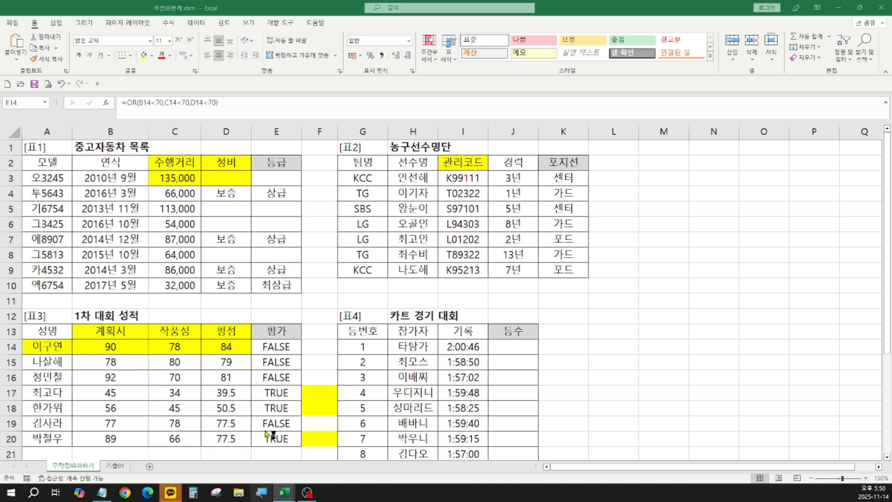
pyautogui.click(131, 102)
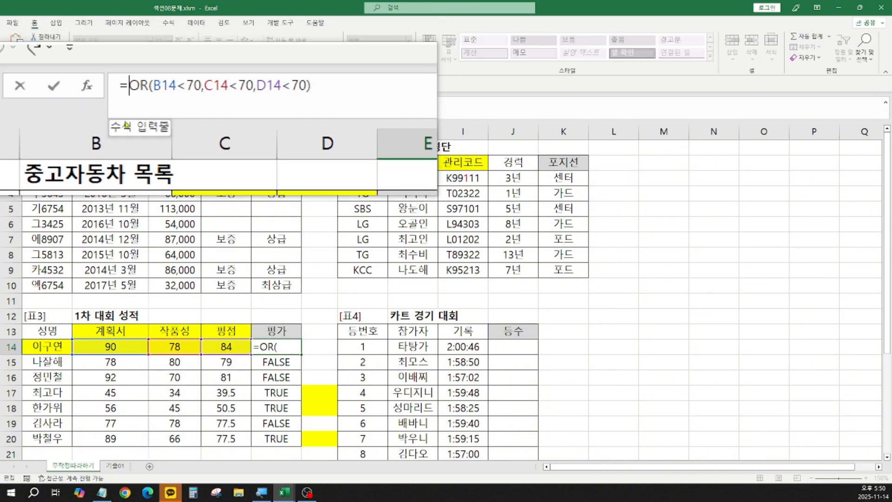
pyautogui.write('IF(')
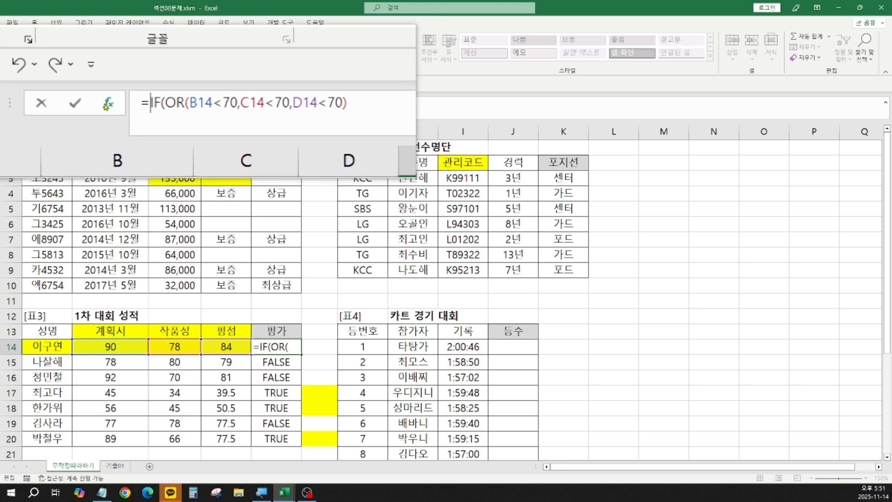
pyautogui.click(107, 104)
# Have the IF in E14 return "탈락" when true and "통과" when false, and fill the formula down to E20.
pyautogui.click(403, 274)
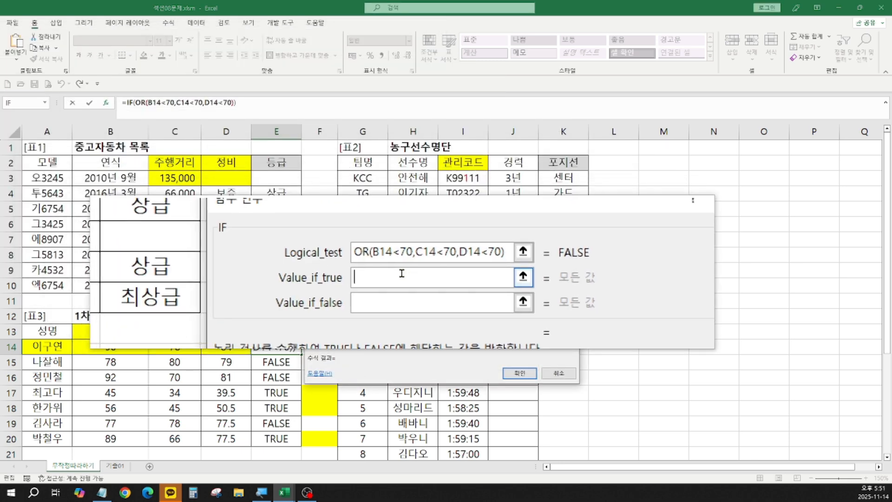
pyautogui.write('탈락')
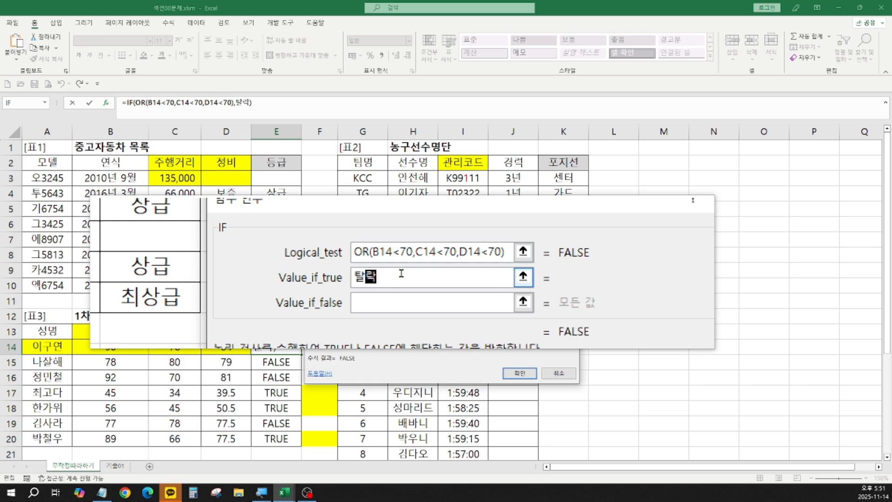
pyautogui.click(399, 291)
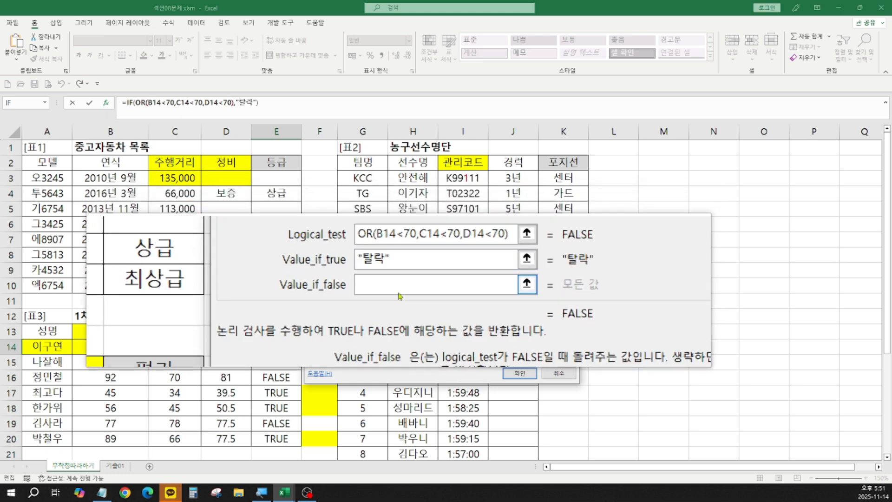
pyautogui.write('통')
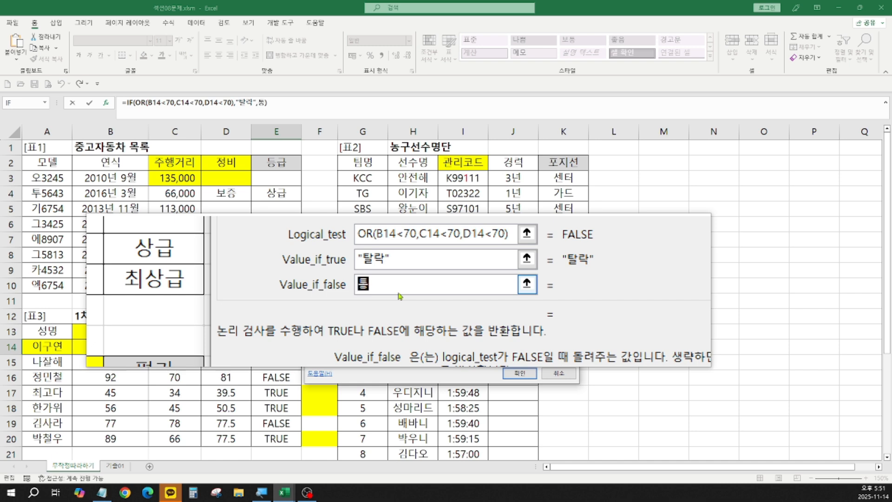
pyautogui.write('과')
pyautogui.press('Return')
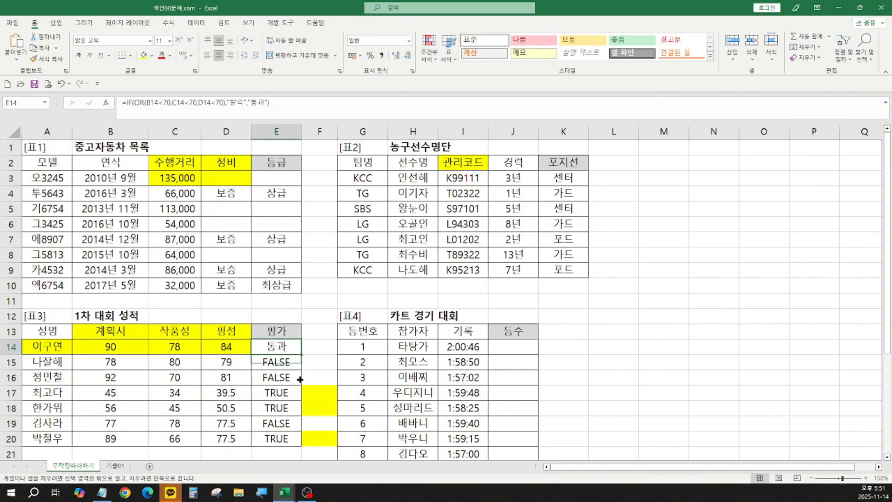
pyautogui.doubleClick(297, 354)
pyautogui.moveTo(278, 393); pyautogui.dragTo(323, 409)
pyautogui.click(298, 440)
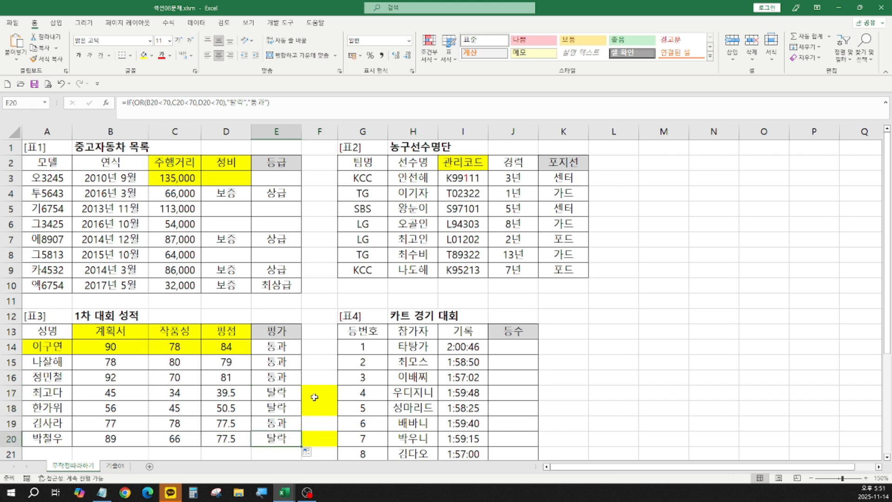
pyautogui.click(316, 391)
# Highlight the 기록 header in I13 of the 카트 경기 대회 table in yellow and examine the times in I14:I21.
pyautogui.click(507, 346)
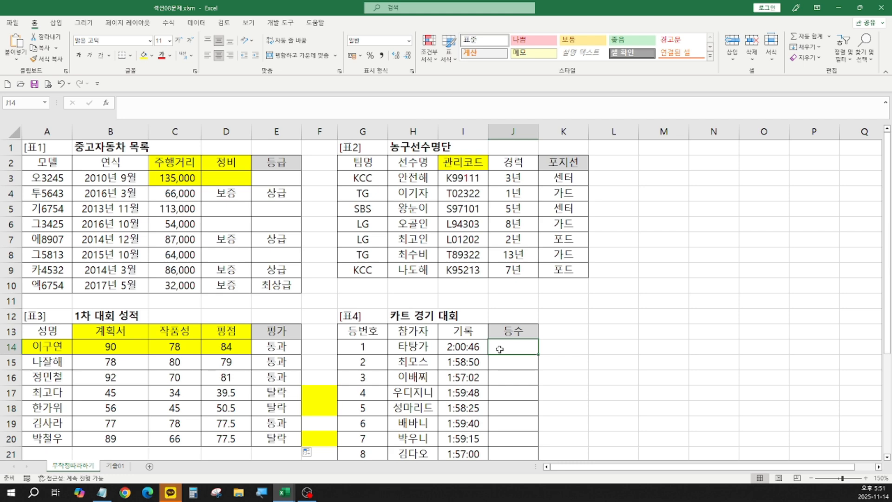
pyautogui.click(463, 331)
pyautogui.click(144, 54)
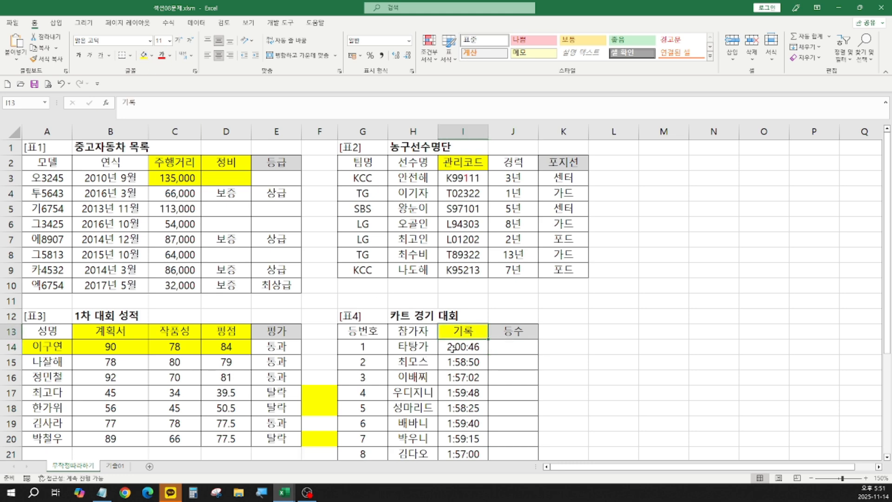
pyautogui.moveTo(453, 349); pyautogui.dragTo(468, 418)
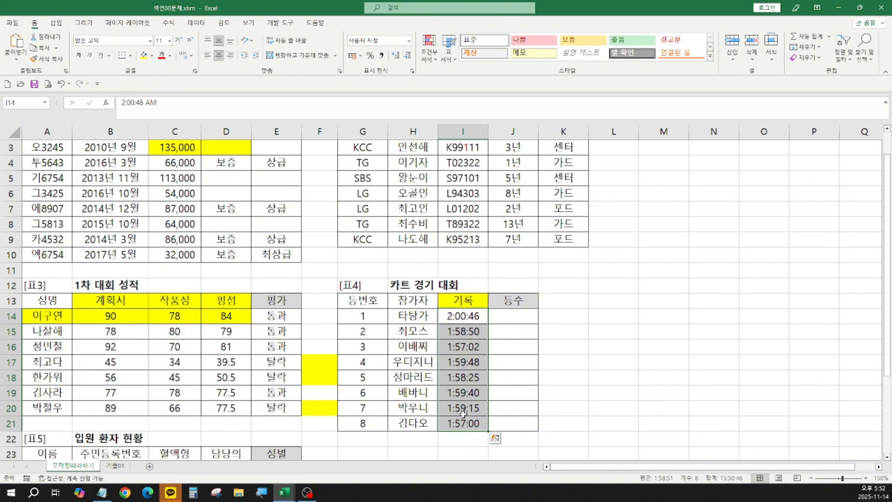
pyautogui.click(521, 319)
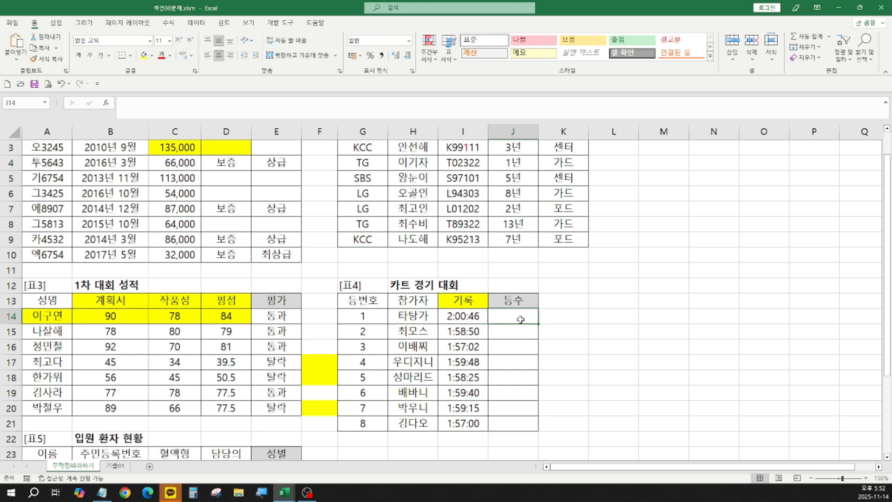
# Start a RANK.EQ formula in J14 with I14 as the number and the absolute range $I$14:$I$21 as the reference.
pyautogui.write('=')
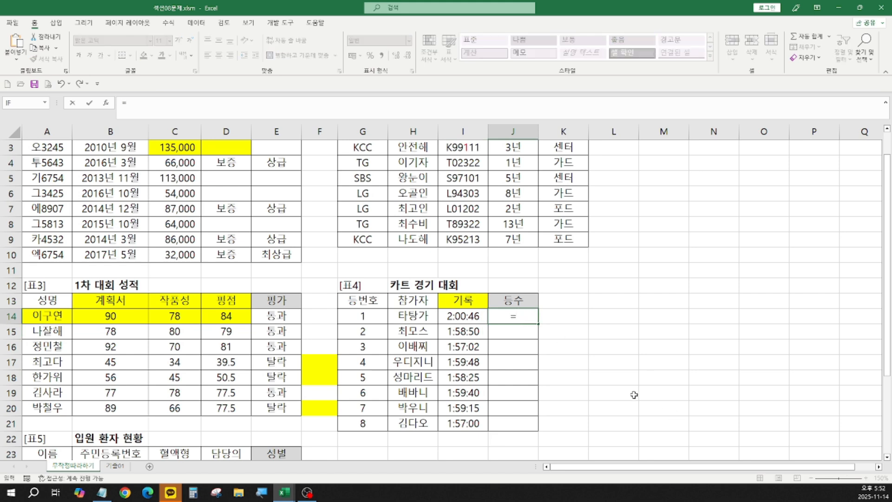
pyautogui.write('RANK.EQ(')
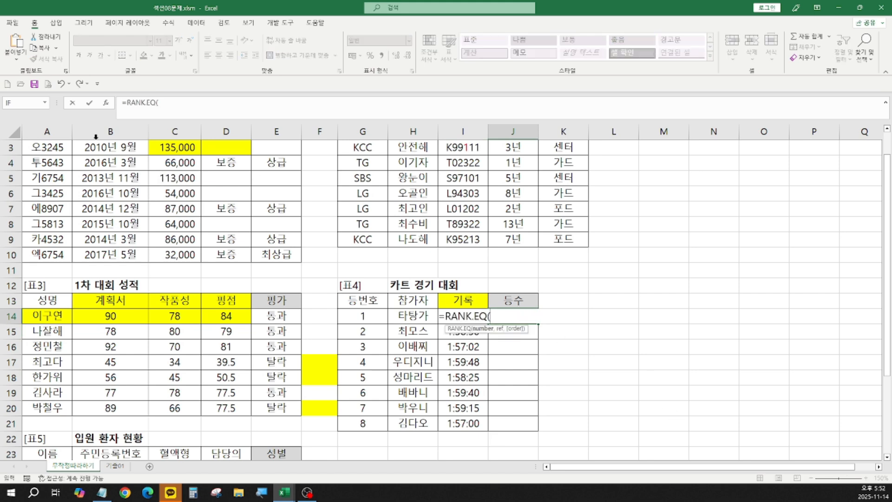
pyautogui.click(106, 103)
pyautogui.moveTo(470, 232); pyautogui.dragTo(707, 266)
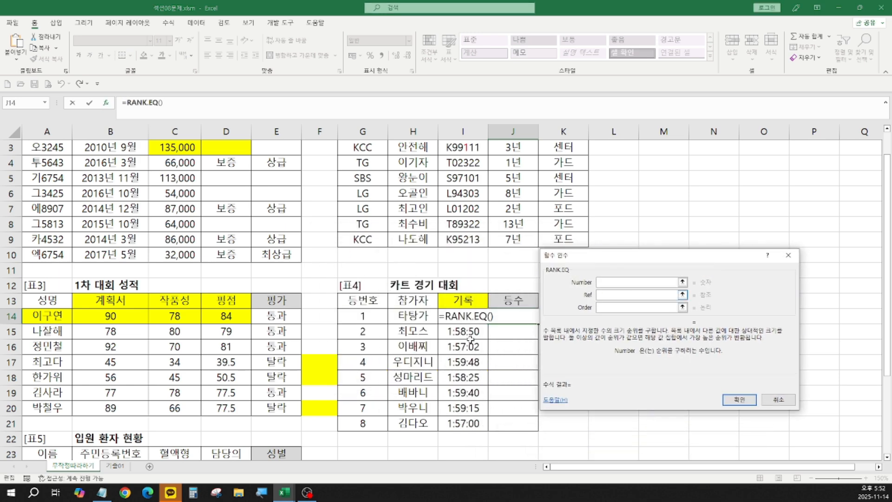
pyautogui.click(461, 316)
pyautogui.click(627, 297)
pyautogui.moveTo(462, 316); pyautogui.dragTo(467, 419)
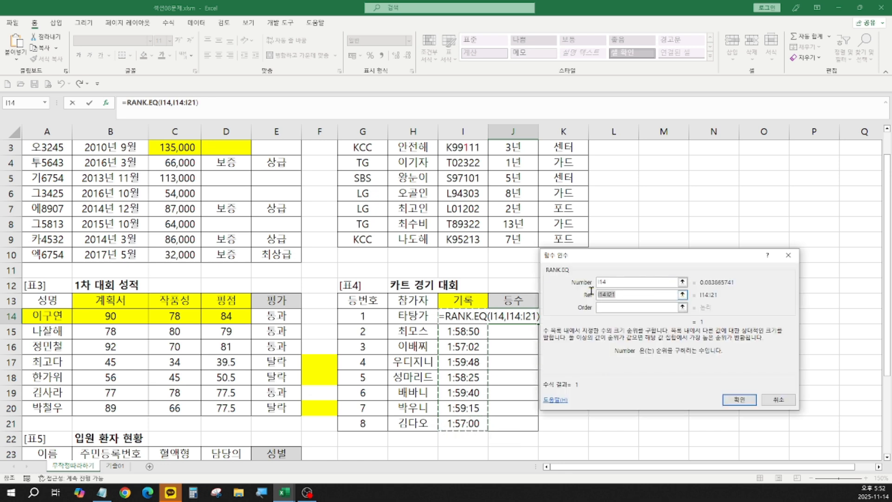
pyautogui.press('F4')
# Set the RANK.EQ order in J14 to 1 for ascending ranking and fill the formula down to J21.
pyautogui.click(607, 307)
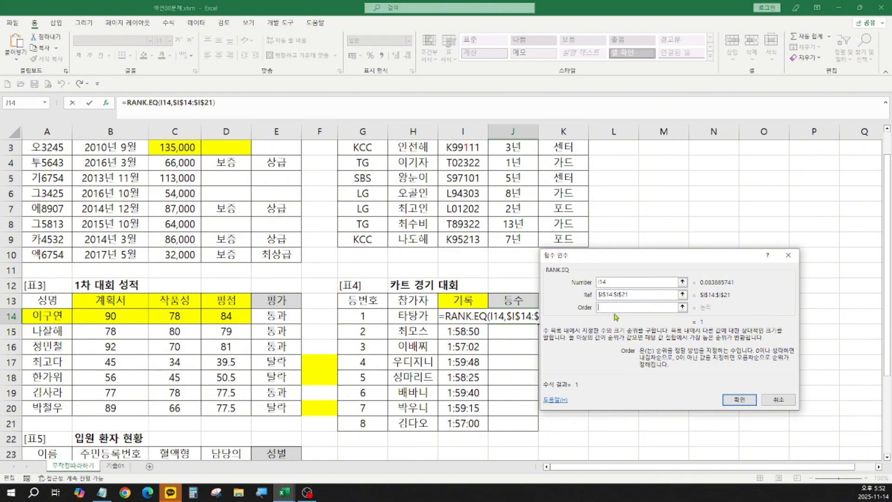
pyautogui.write('1')
pyautogui.click(261, 492)
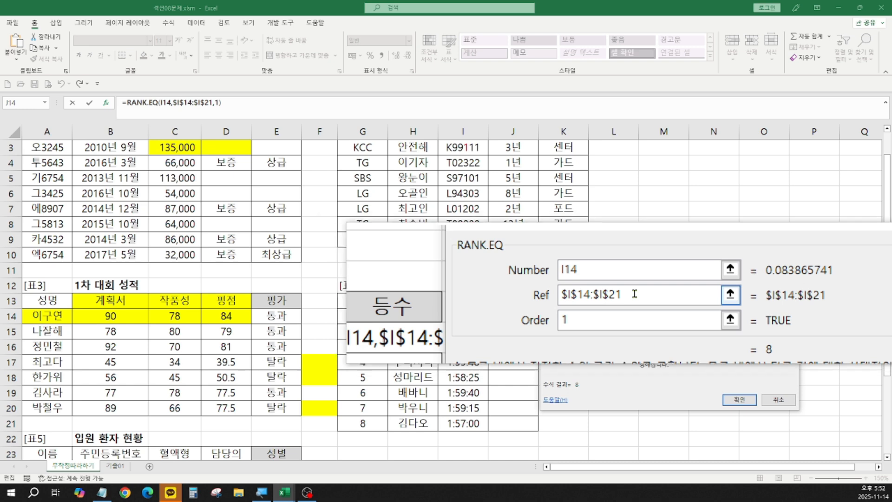
pyautogui.press('Return')
pyautogui.moveTo(538, 323); pyautogui.dragTo(538, 432)
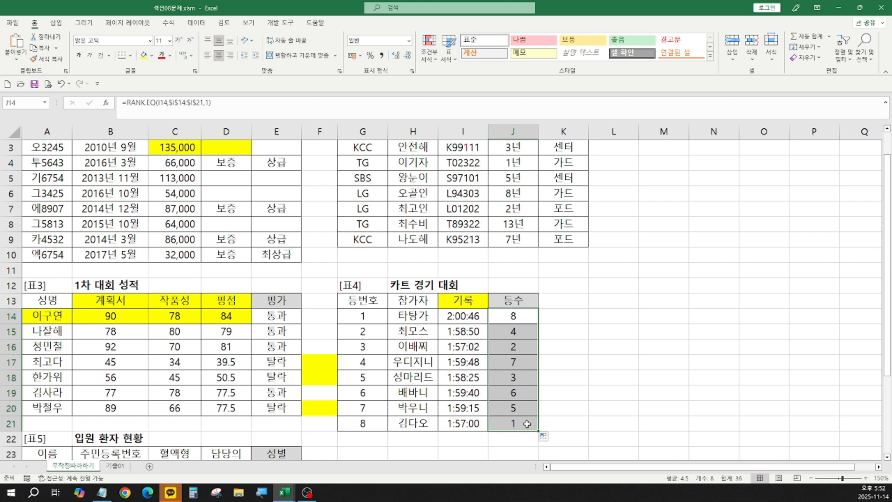
# Fill cells K16, K18 and K21 with yellow to mark the top three racers.
pyautogui.click(559, 422)
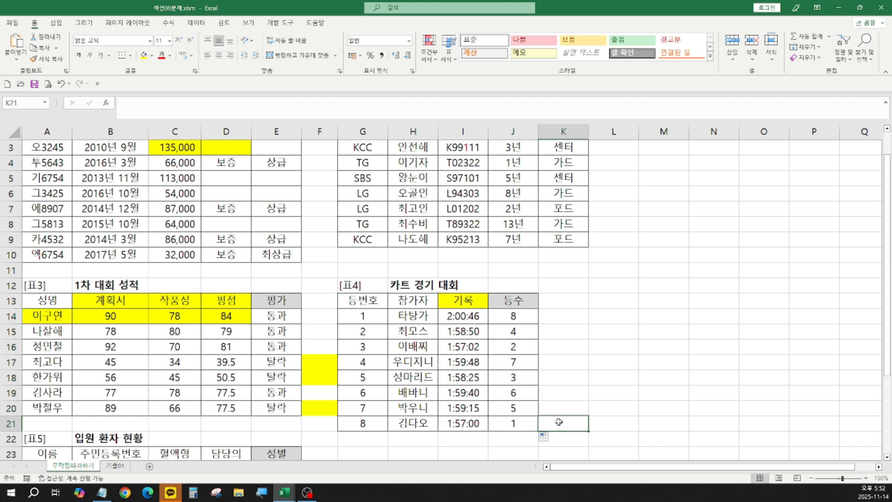
pyautogui.keyDown('ctrl'); pyautogui.click(553, 346); pyautogui.keyUp('ctrl')
pyautogui.keyDown('ctrl'); pyautogui.click(555, 382); pyautogui.keyUp('ctrl')
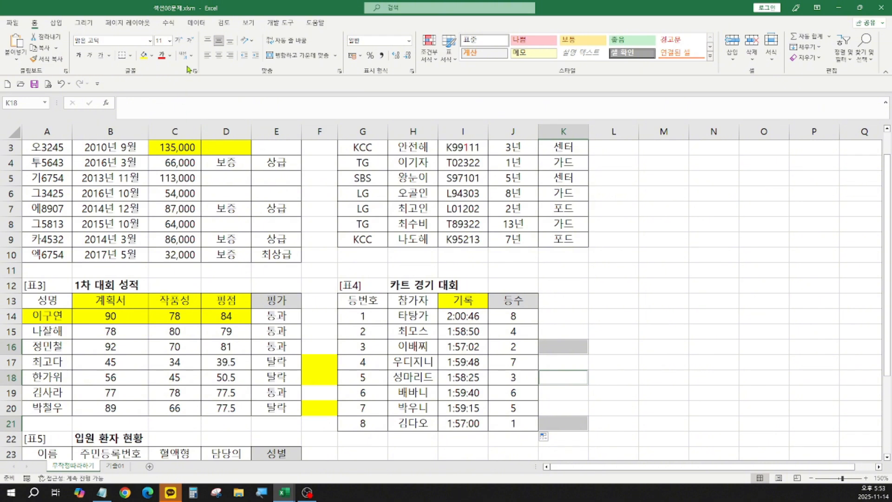
pyautogui.click(144, 55)
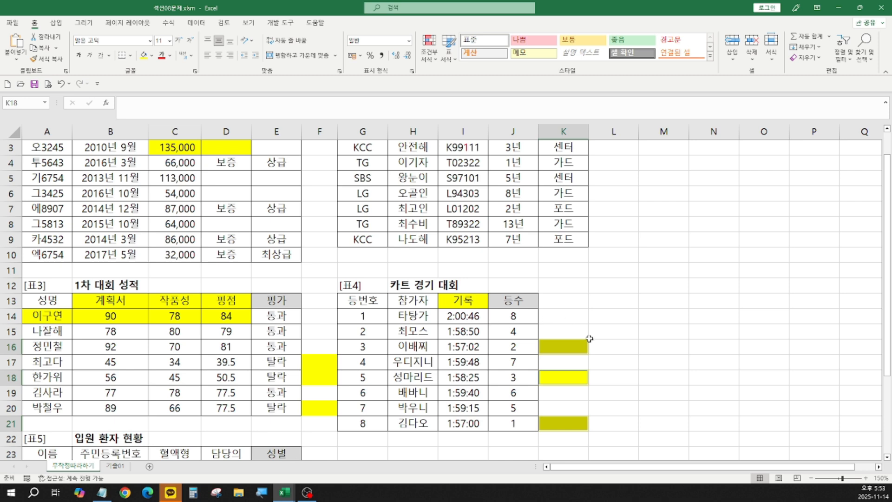
# Wrap the RANK.EQ formula in J14 in an IF function whose logical test is RANK.EQ(I14,$I$14:$I$21,1)<=3.
pyautogui.click(519, 317)
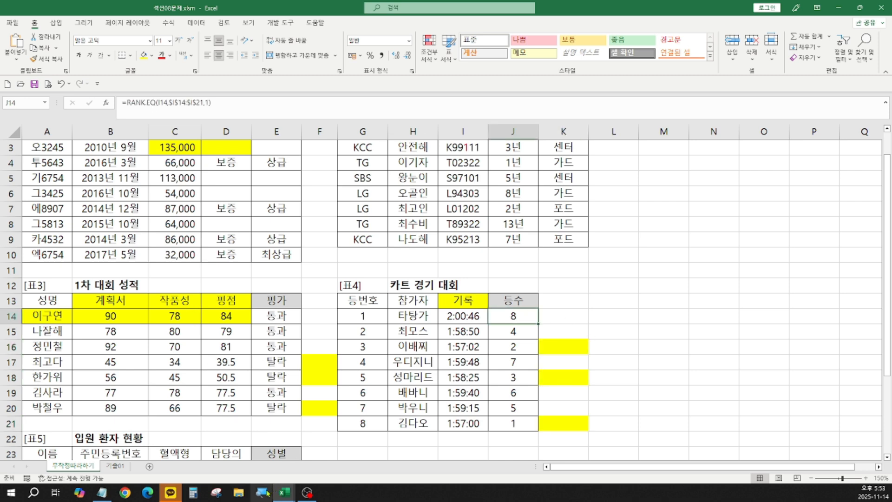
pyautogui.click(128, 105)
pyautogui.write('if')
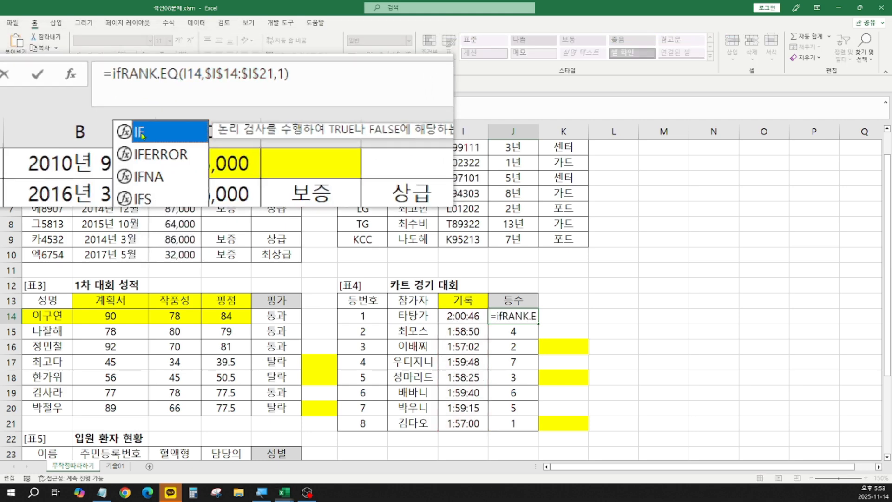
pyautogui.press('Tab')
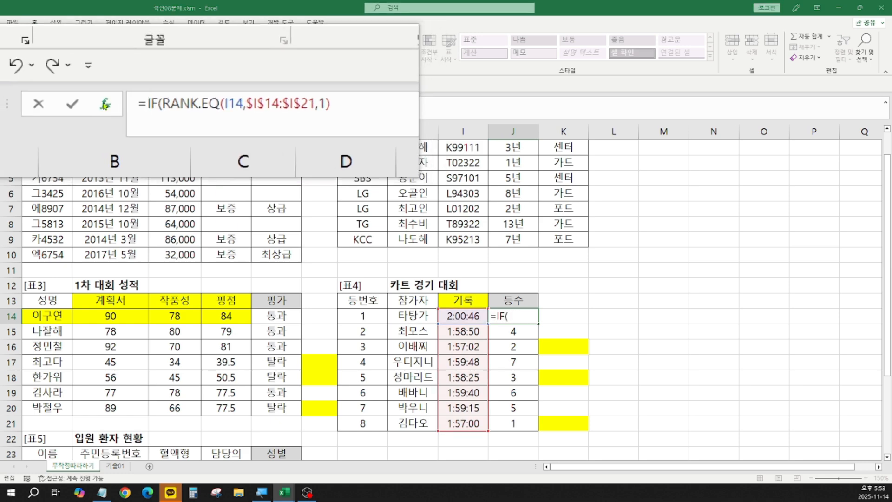
pyautogui.click(106, 102)
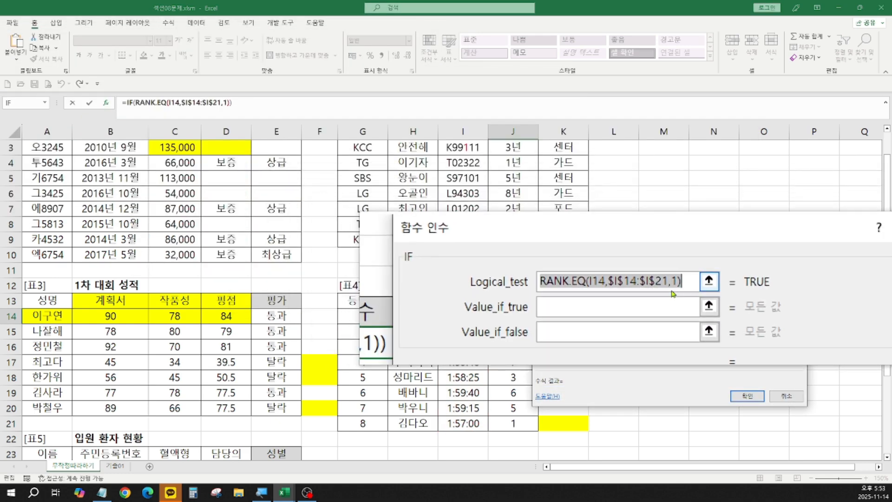
pyautogui.click(680, 284)
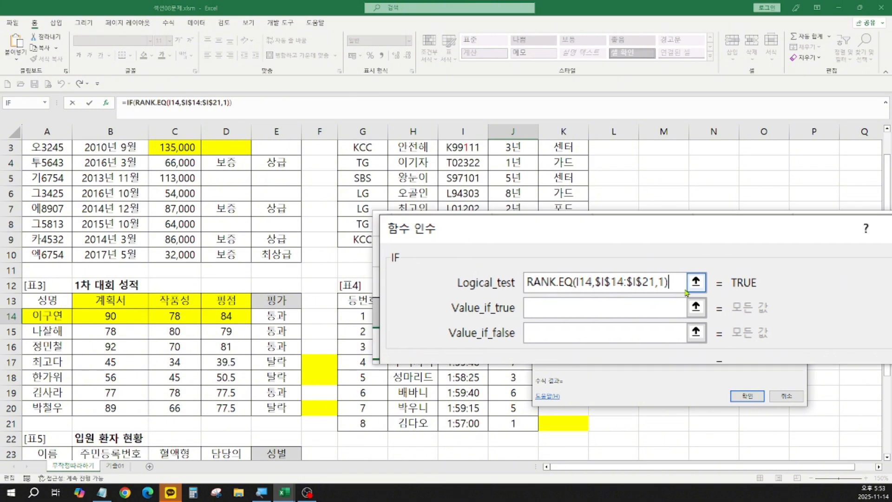
pyautogui.write('<=')
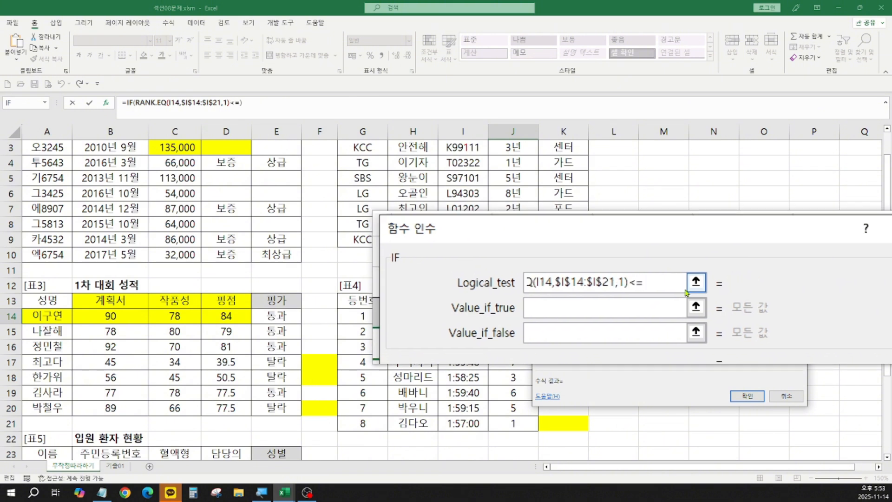
pyautogui.write('3')
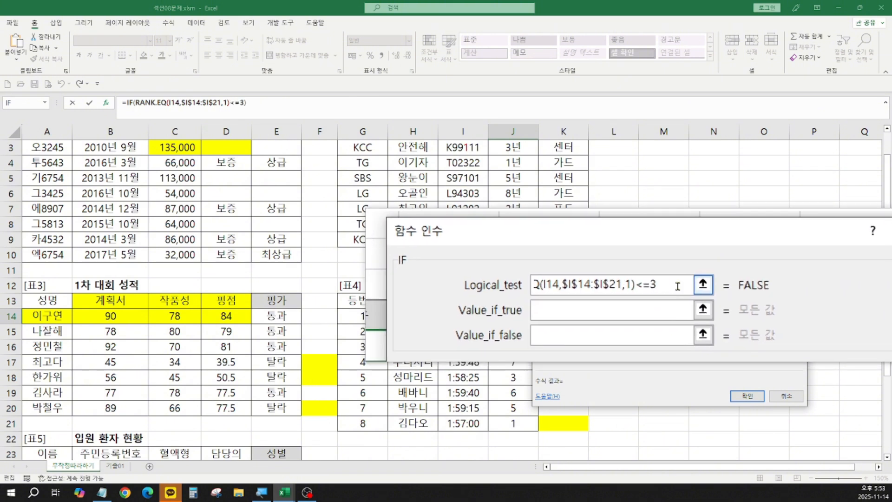
# Copy RANK.EQ(I14,$I$14:$I$21,1) from the logical test in J14 and use it as the IF's value if true.
pyautogui.click(649, 306)
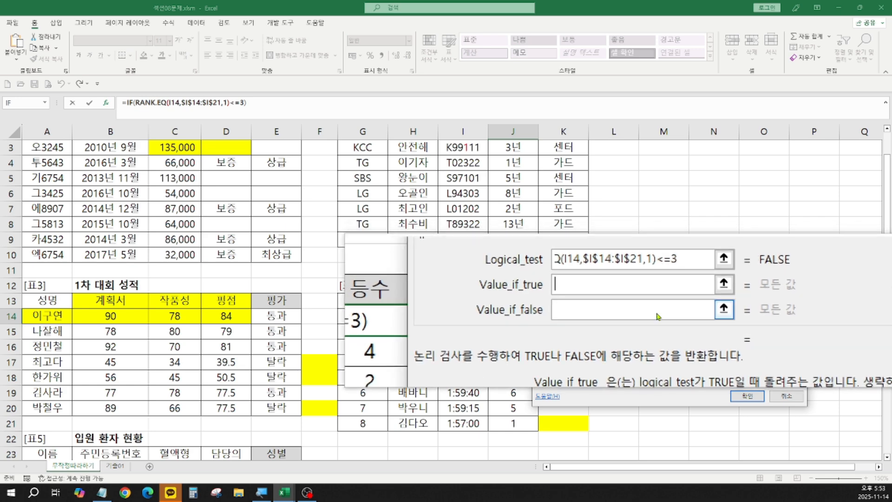
pyautogui.press('Tab')
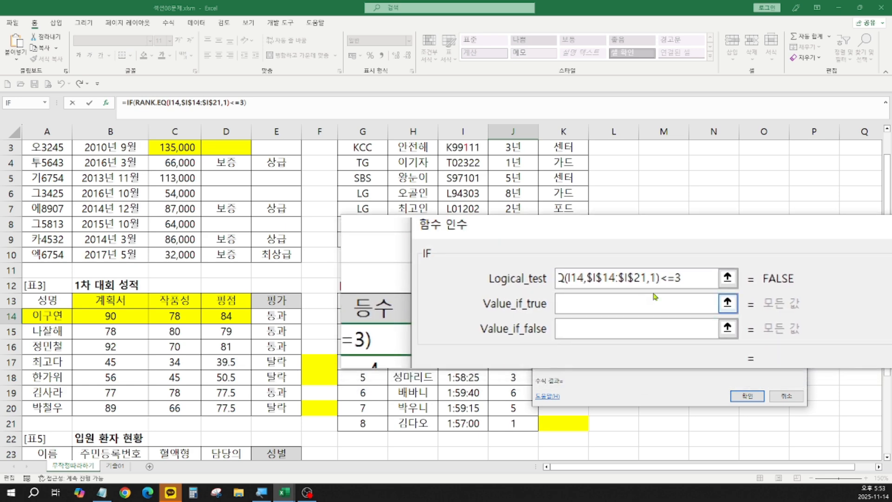
pyautogui.click(657, 285)
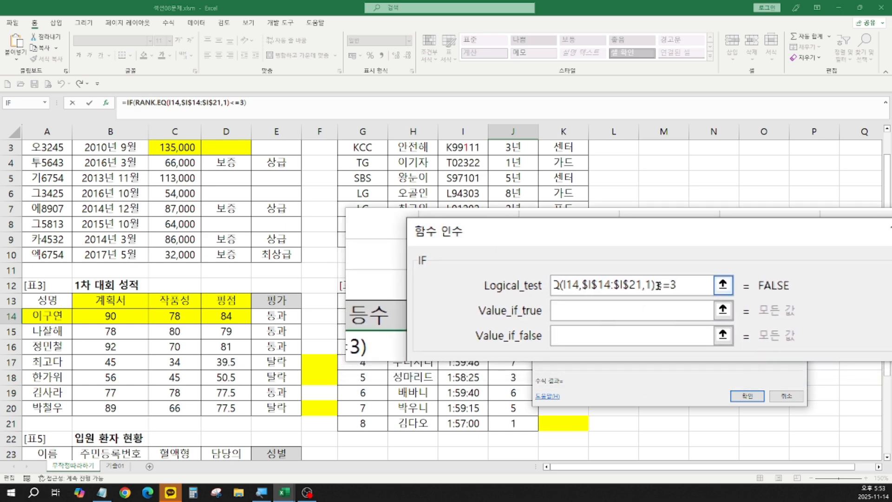
pyautogui.moveTo(658, 286); pyautogui.dragTo(566, 284)
pyautogui.hotkey('ctrl', 'c')
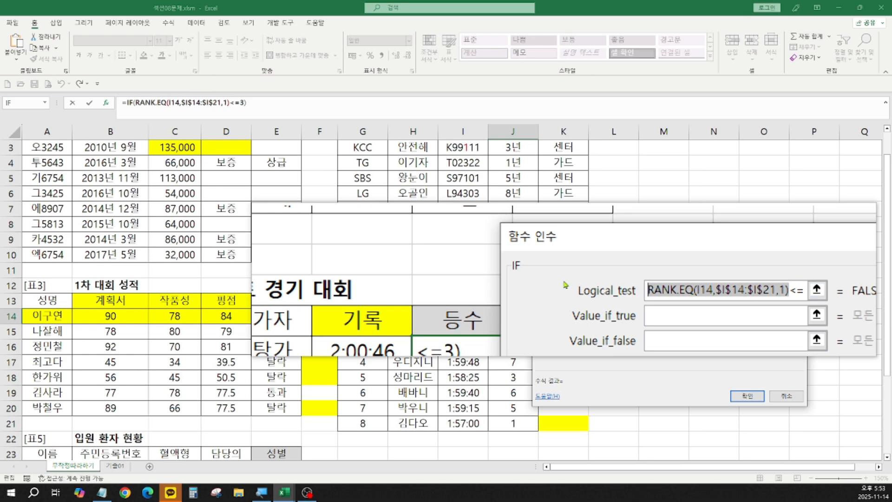
pyautogui.click(620, 299)
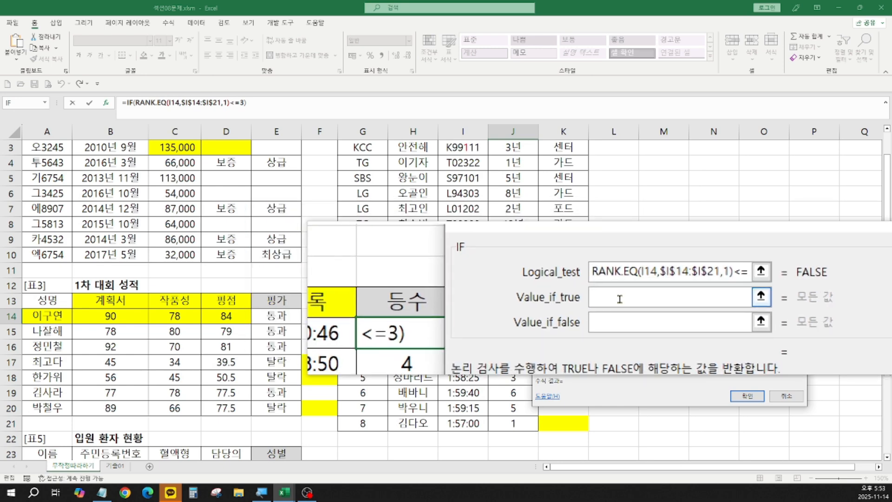
pyautogui.hotkey('ctrl', 'v')
# Have the IF in J14 return an empty string "" when false, and fill the formula down to J21.
pyautogui.click(619, 307)
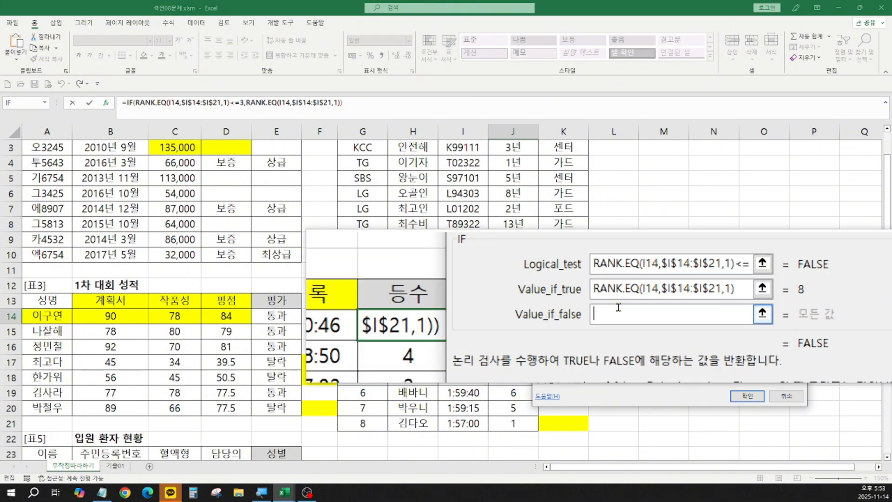
pyautogui.moveTo(676, 283); pyautogui.dragTo(690, 283)
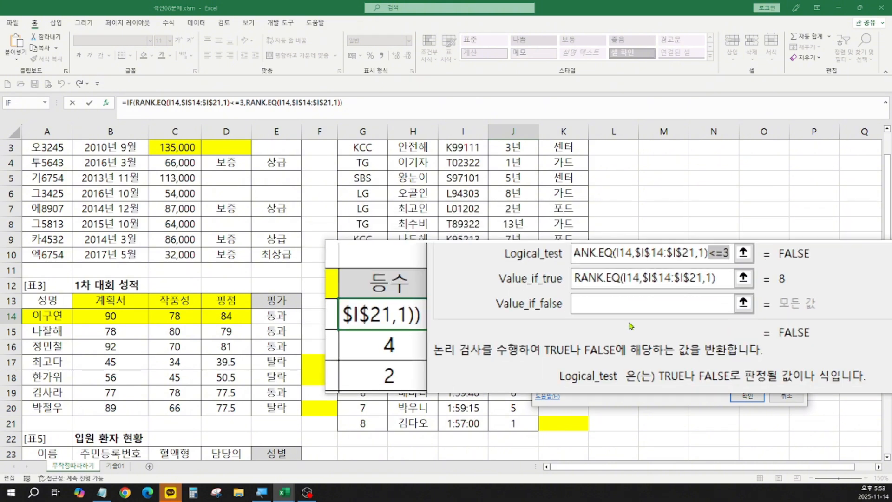
pyautogui.click(632, 308)
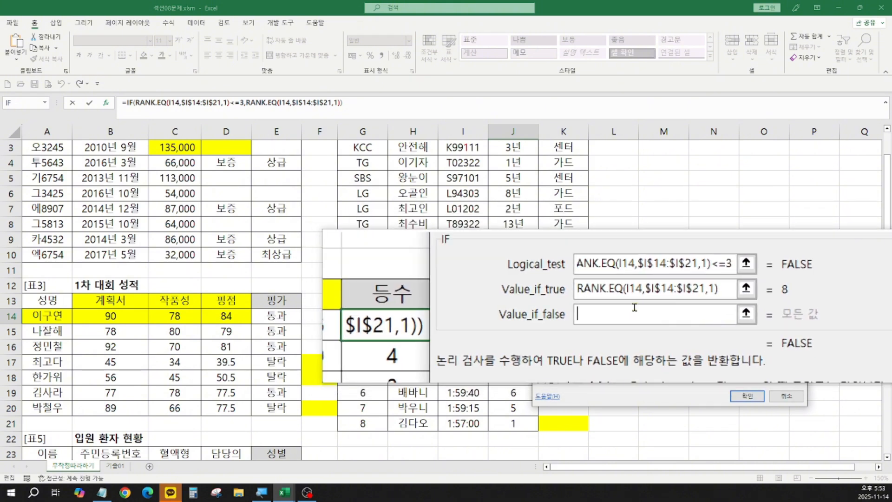
pyautogui.write('""')
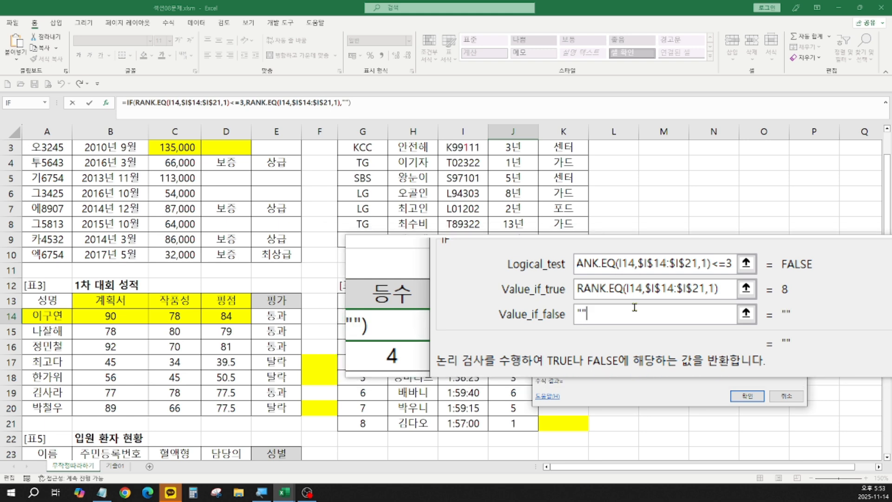
pyautogui.press('super+Escape')
pyautogui.click(748, 396)
pyautogui.moveTo(538, 340); pyautogui.dragTo(539, 424)
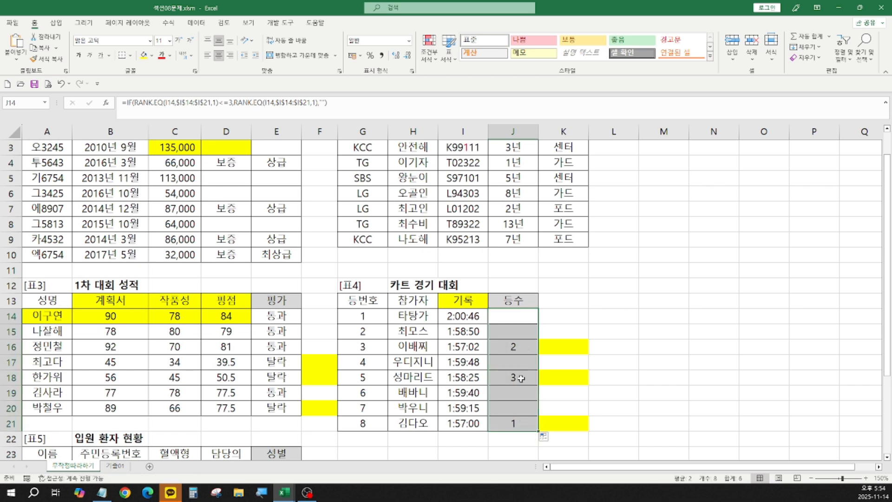
# Append &"등" to the RANK.EQ expression in the value if true of J14's IF and fill the formula down to J21.
pyautogui.click(516, 318)
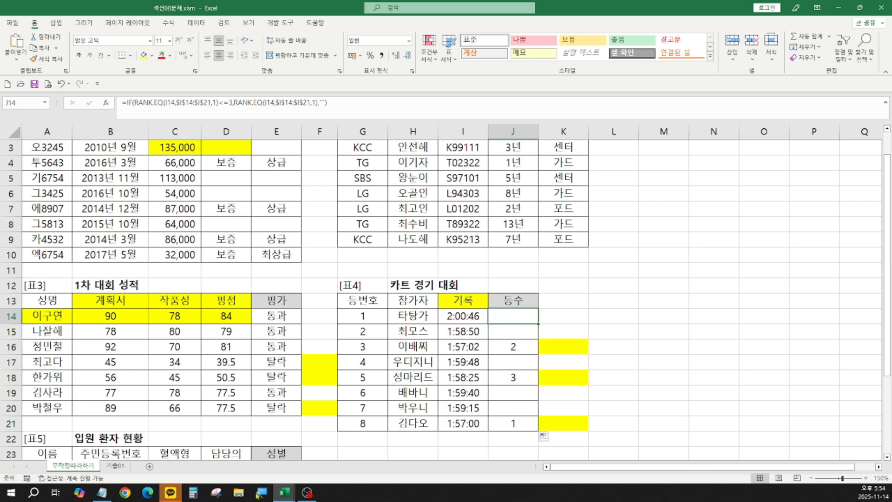
pyautogui.click(261, 494)
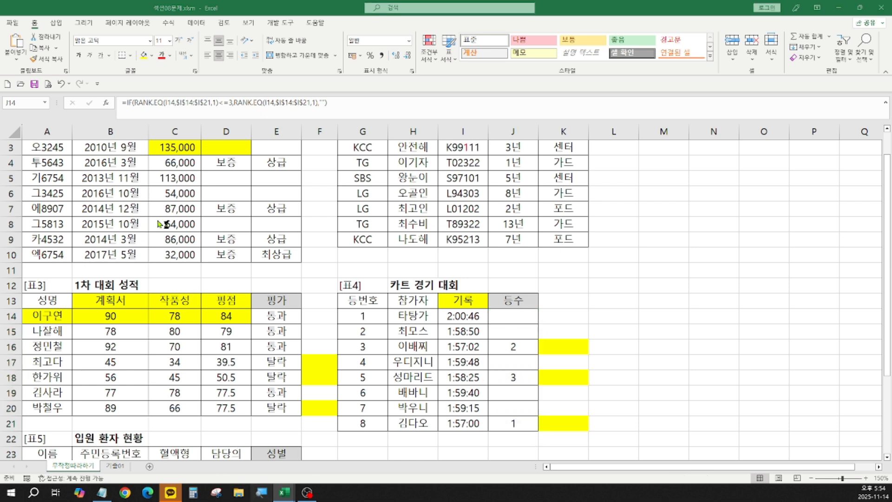
pyautogui.click(130, 103)
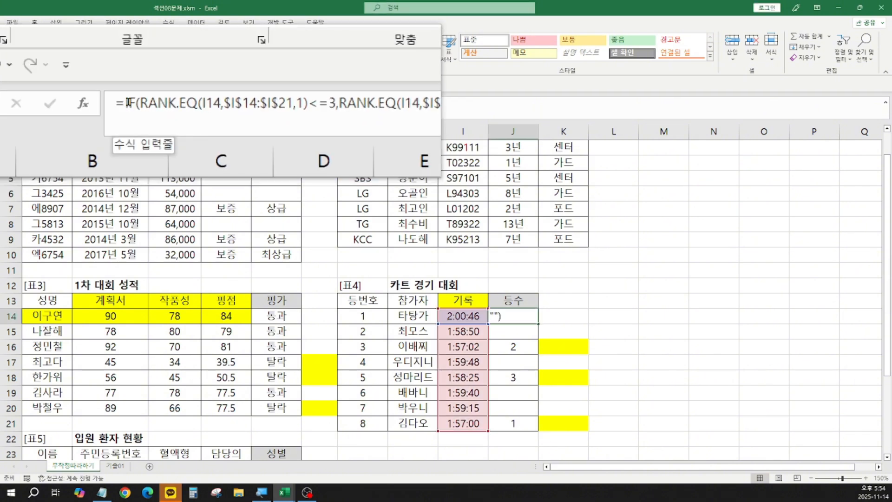
pyautogui.click(106, 102)
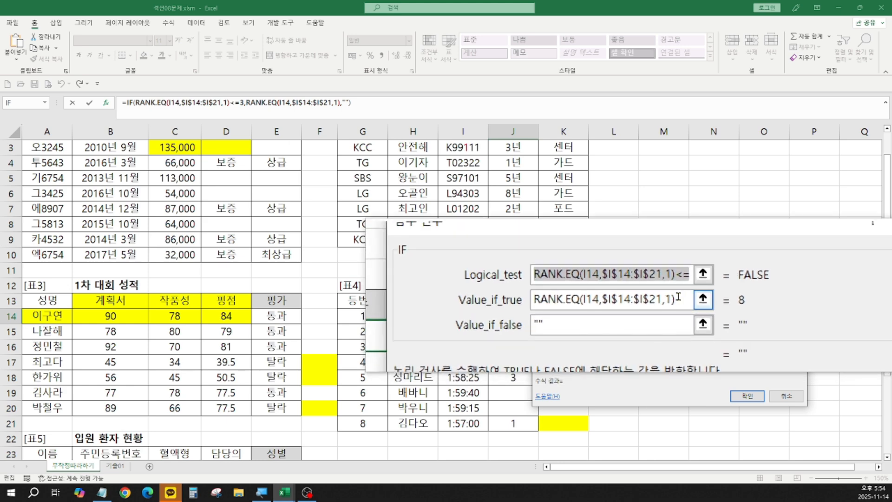
pyautogui.click(678, 297)
pyautogui.write('&')
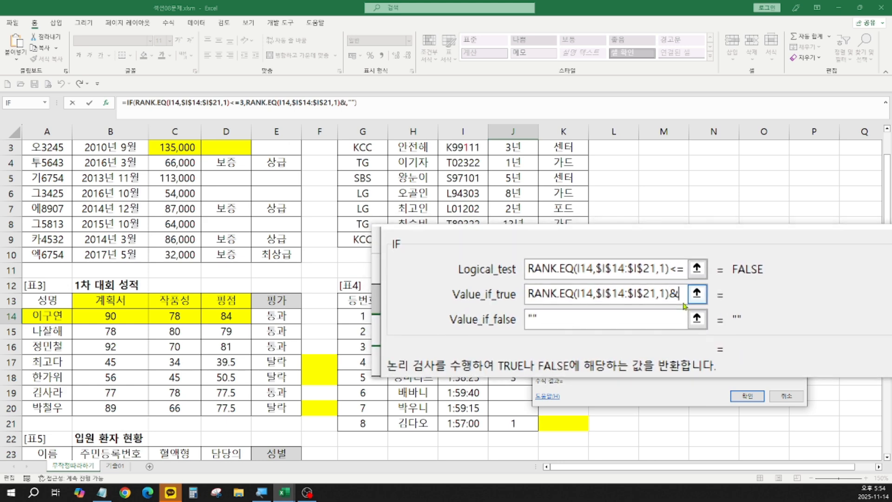
pyautogui.write('"등')
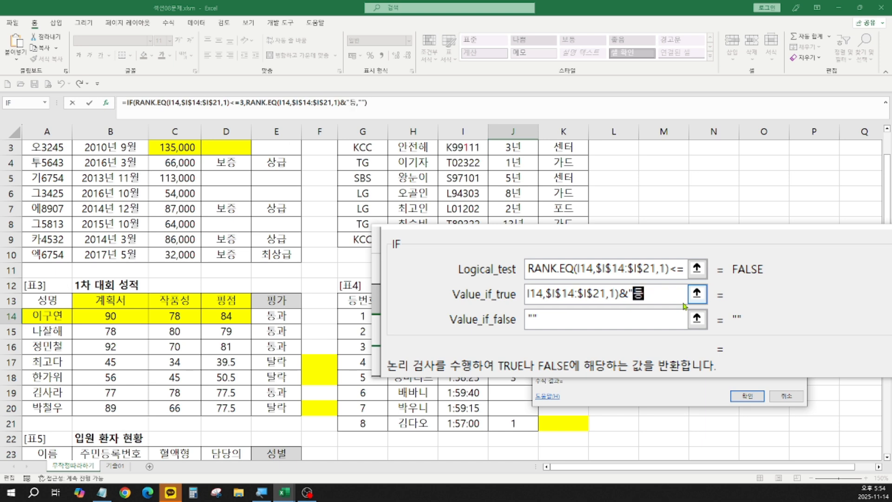
pyautogui.write('"')
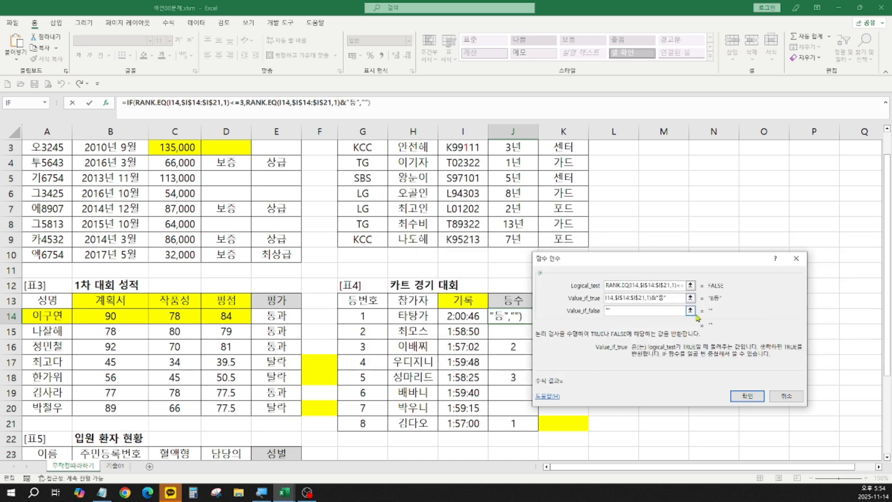
pyautogui.press('Return')
pyautogui.moveTo(538, 323); pyautogui.dragTo(530, 426)
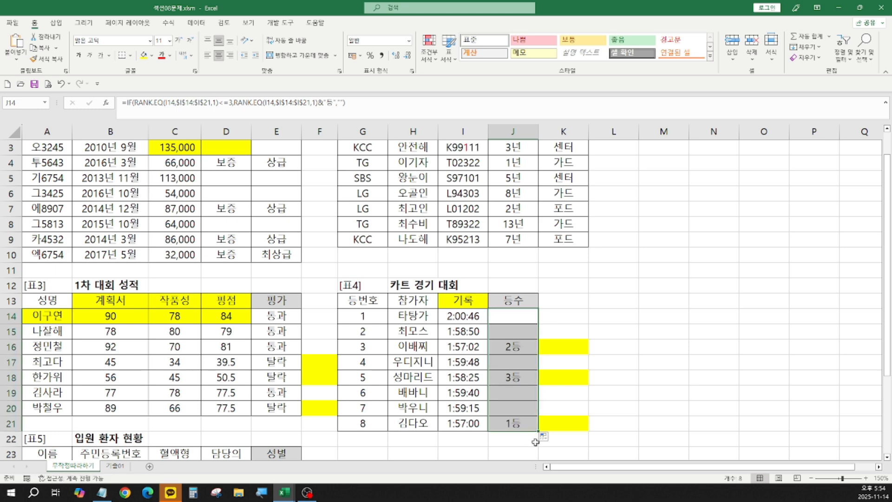
# Fill the 주민등록번호 header and its first entry (B23:B24) in the 표5 patient table with yellow.
pyautogui.scroll(-3, 287, 336)
pyautogui.click(286, 333)
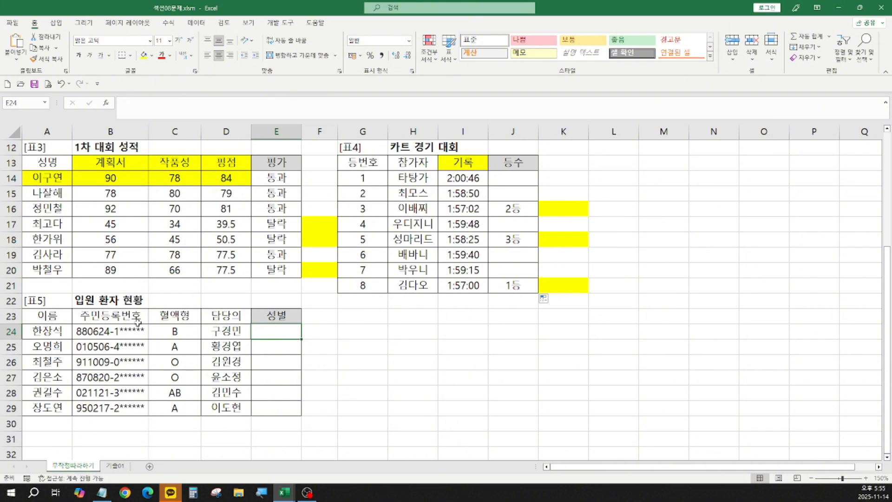
pyautogui.click(110, 330)
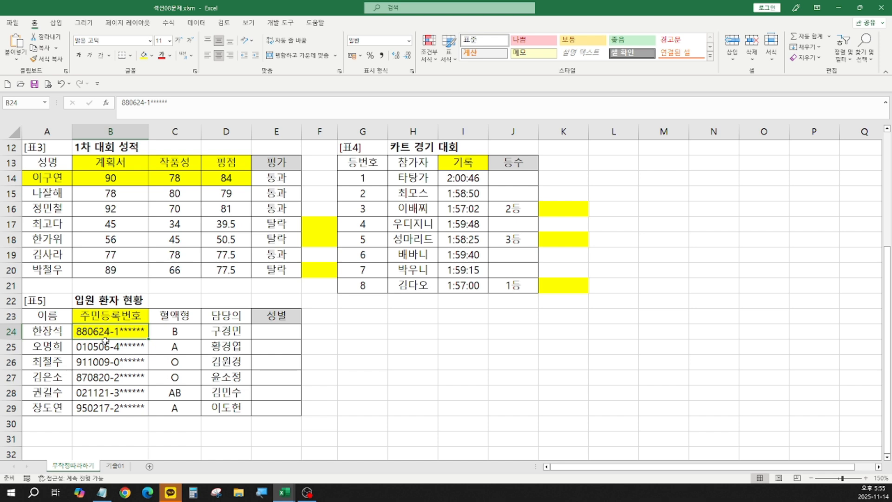
# Enter =MID(B24,8,1) in E24 to extract the gender digit and fill the formula down to E29.
pyautogui.click(276, 331)
pyautogui.write('=mid(')
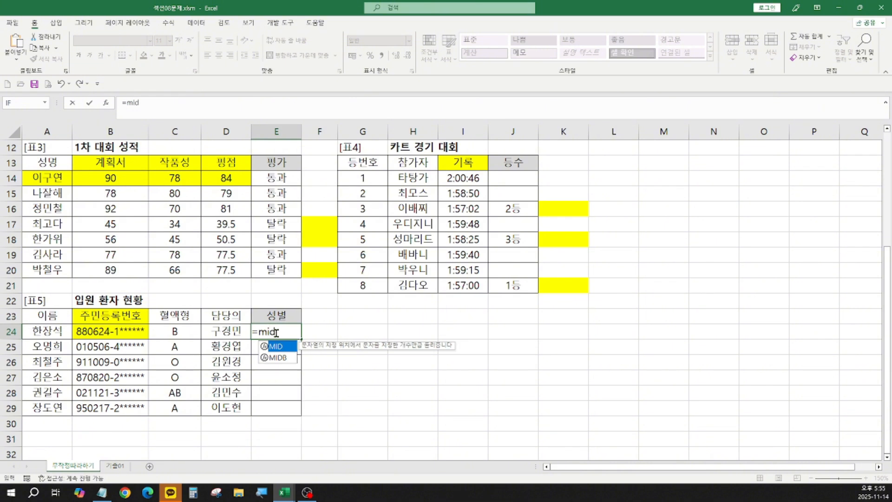
pyautogui.click(106, 102)
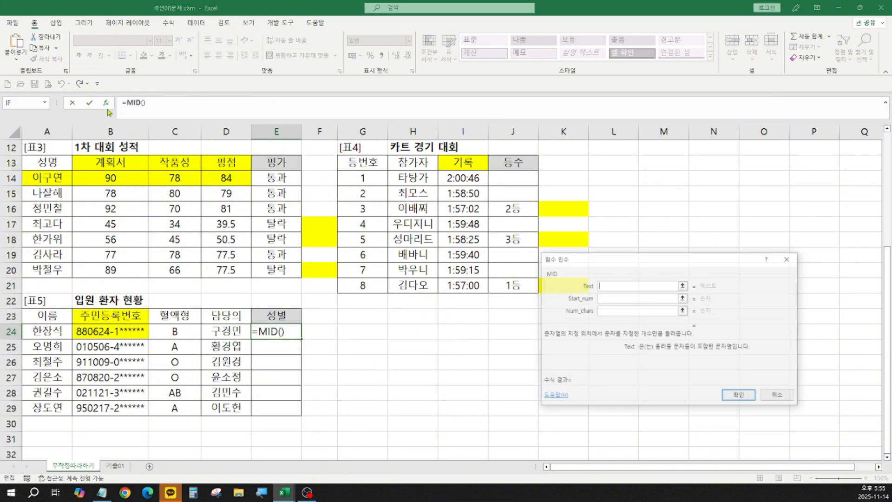
pyautogui.click(103, 331)
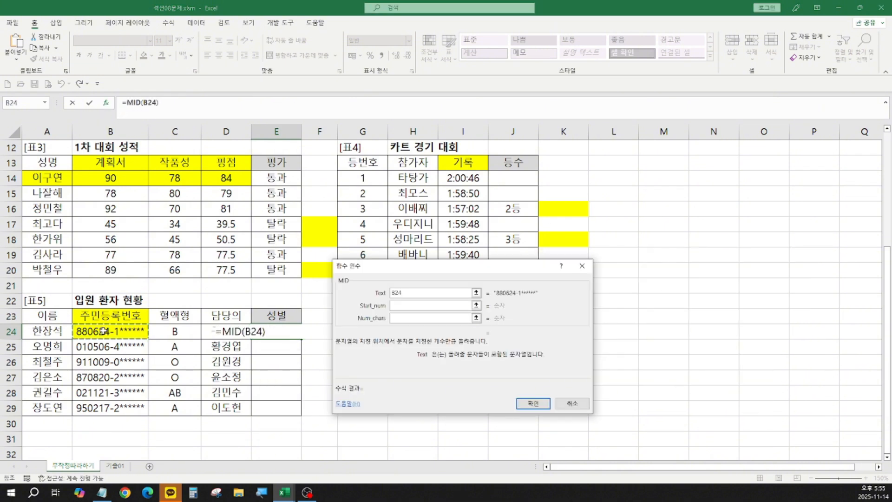
pyautogui.click(392, 306)
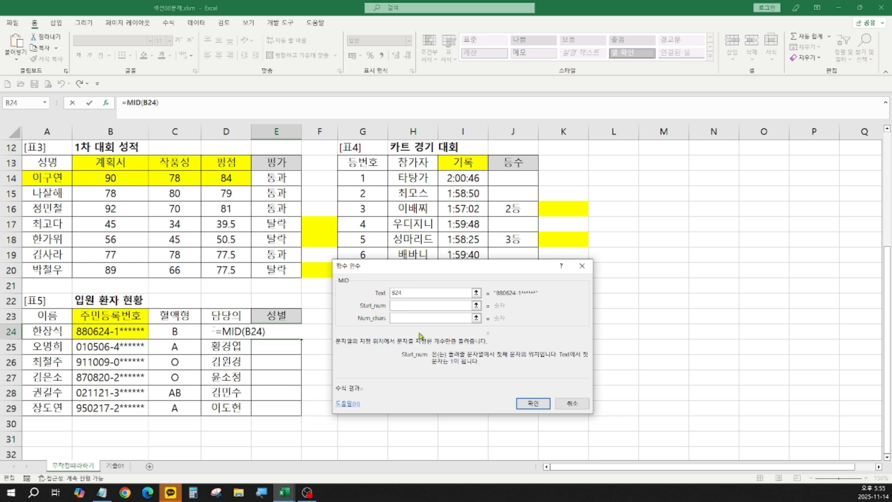
pyautogui.write('8')
pyautogui.click(445, 317)
pyautogui.write('1')
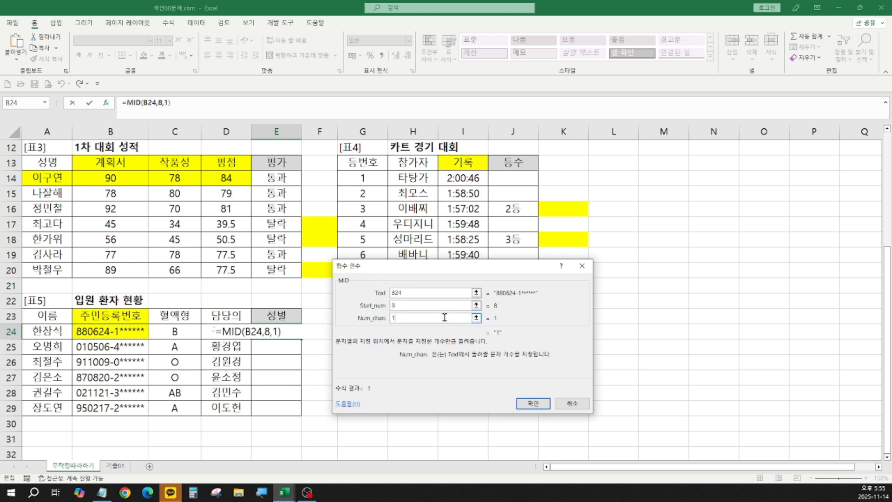
pyautogui.click(535, 403)
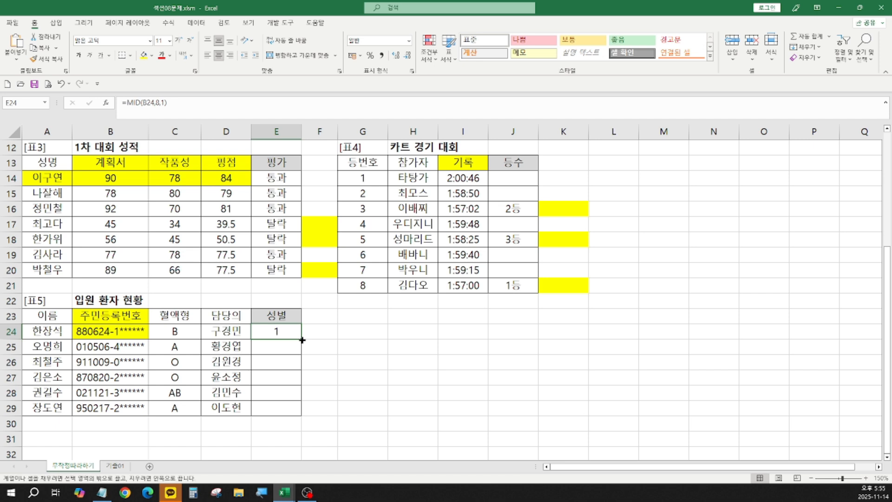
pyautogui.moveTo(302, 340); pyautogui.dragTo(301, 416)
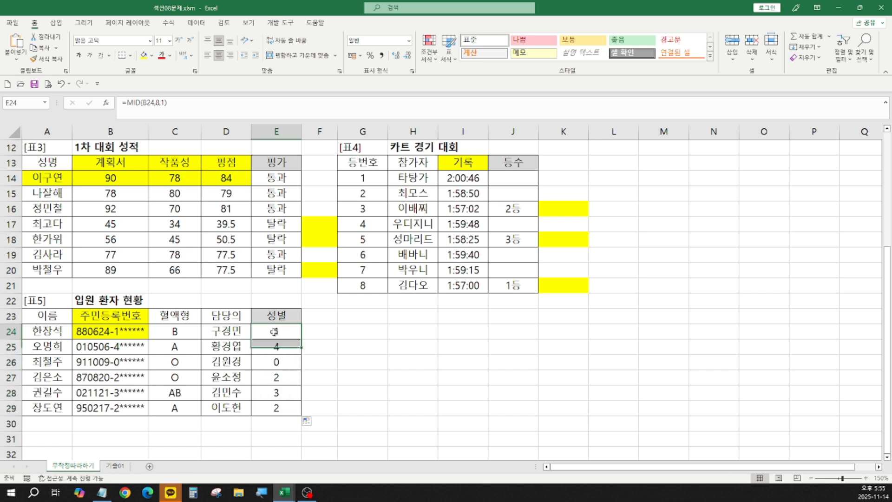
# Wrap the MID formula in E24 in a CHOOSE function, using MID(B24,8,1) as the index number.
pyautogui.click(274, 331)
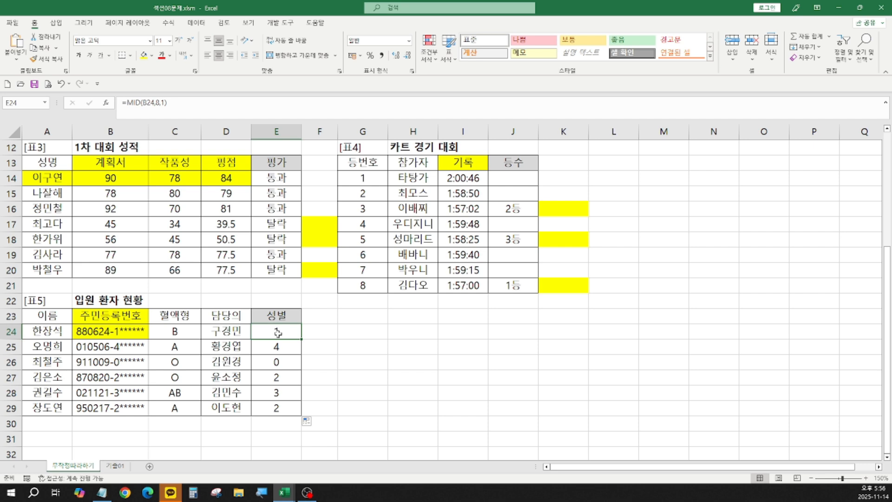
pyautogui.click(288, 379)
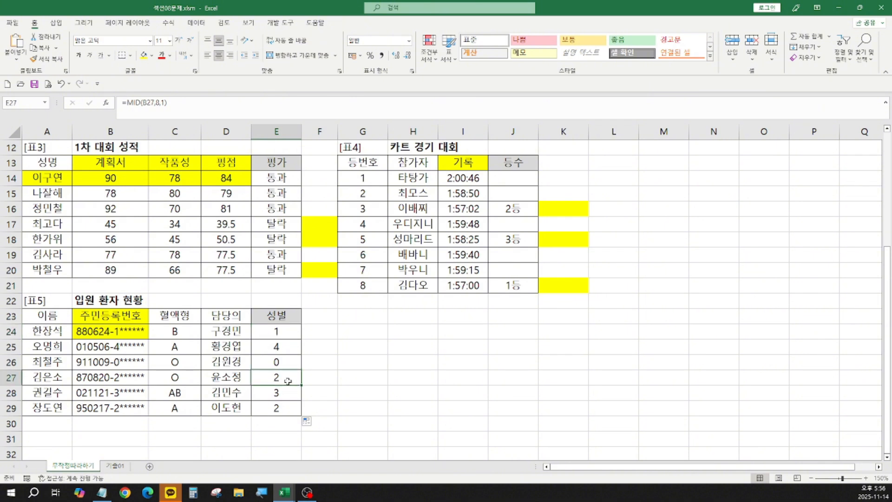
pyautogui.click(288, 395)
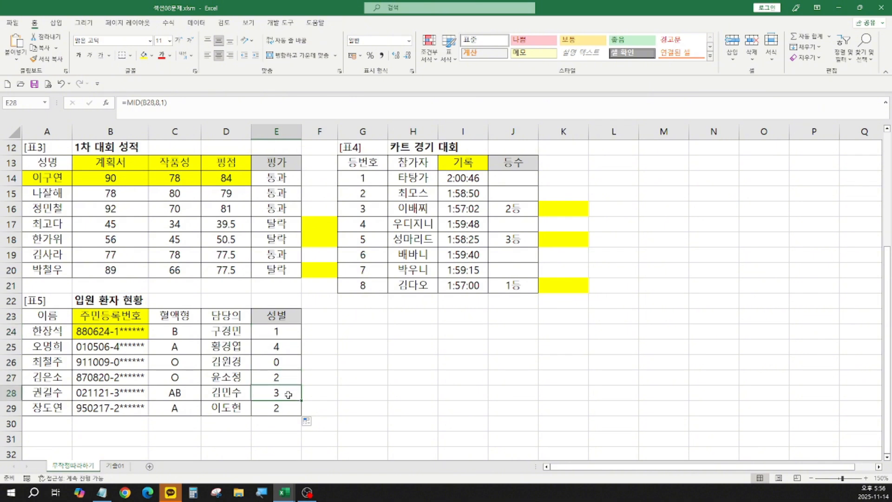
pyautogui.click(286, 347)
pyautogui.click(272, 334)
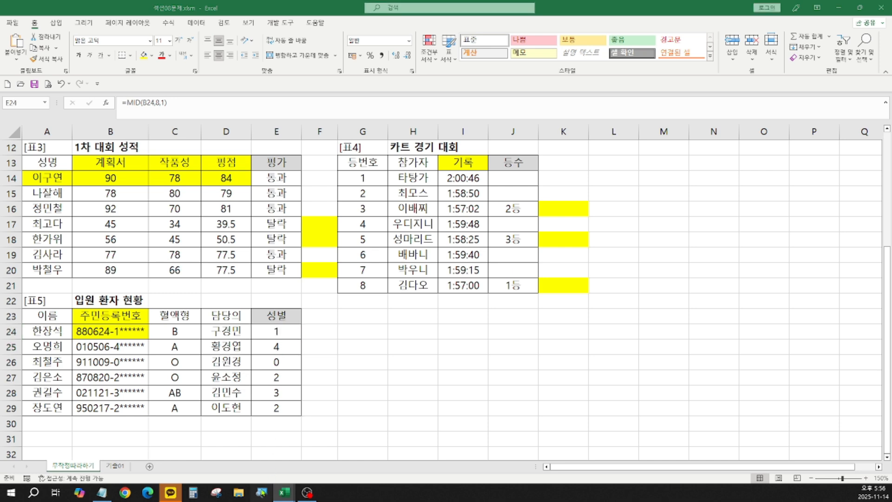
pyautogui.press('super+plus')
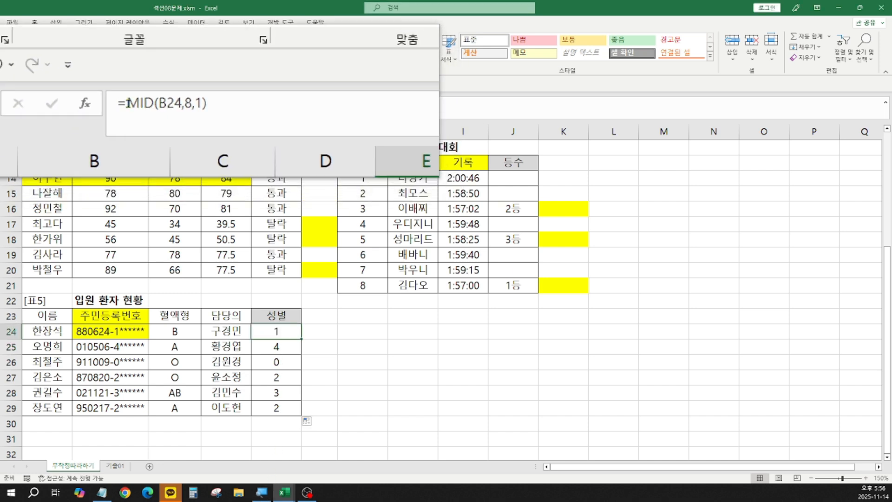
pyautogui.click(128, 103)
pyautogui.write('ho')
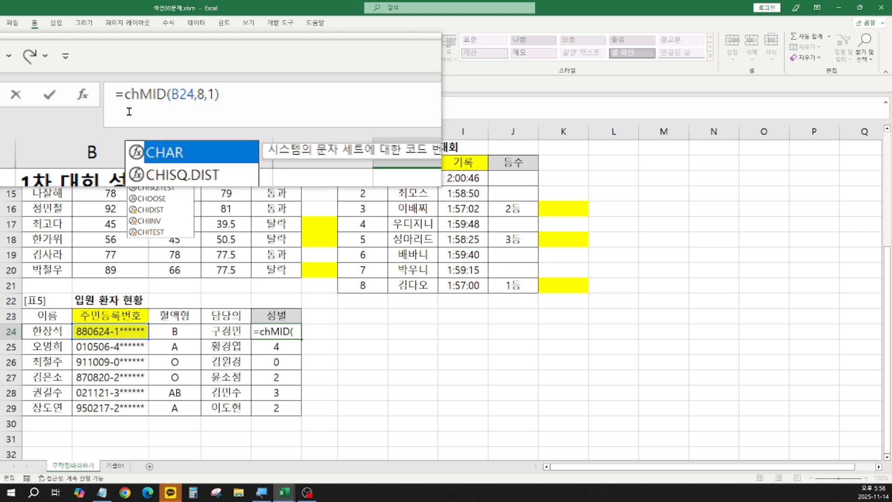
pyautogui.press('Tab')
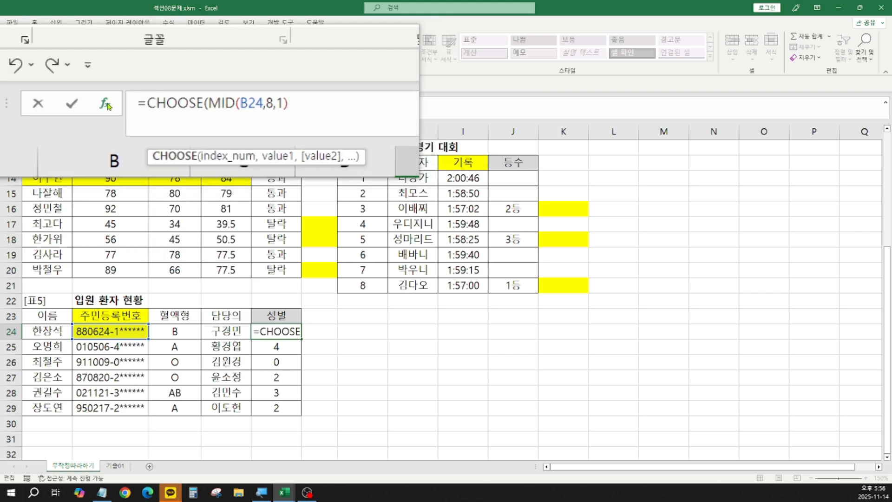
pyautogui.click(110, 107)
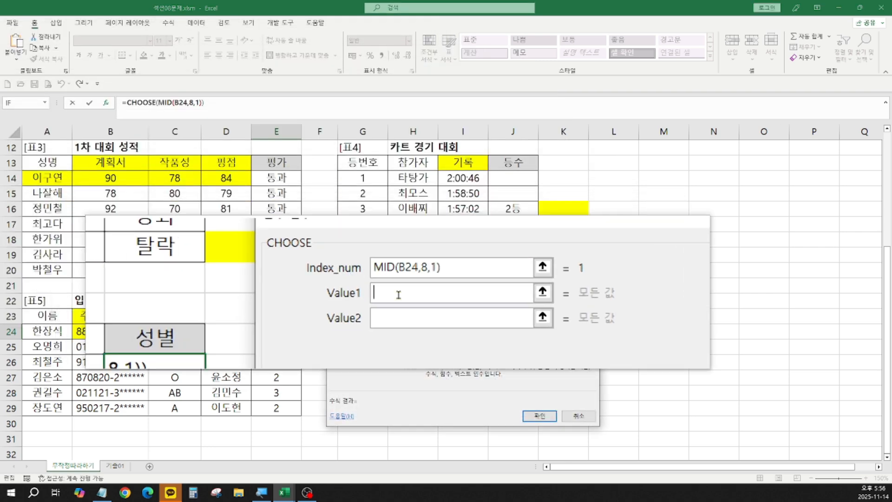
# Set the CHOOSE values in E24 to "남", "여", "남", "여" and fill the formula down to E29.
pyautogui.write('"남"')
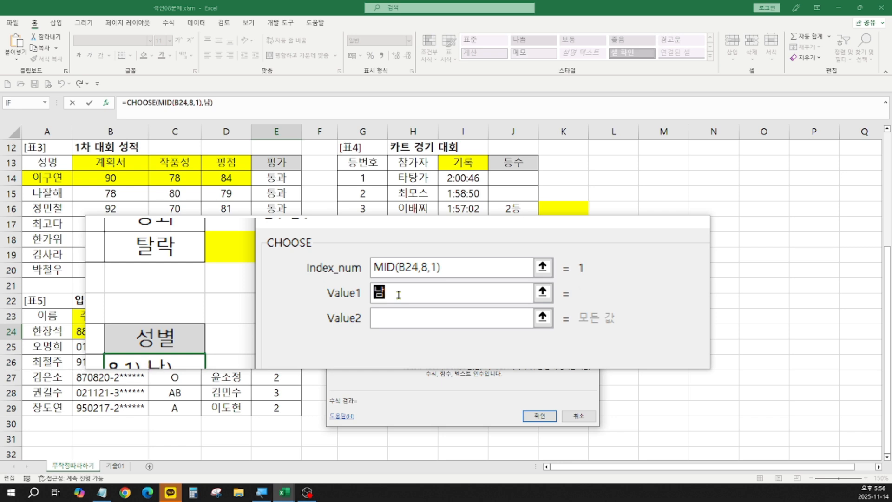
pyautogui.press('Tab')
pyautogui.write('"여"')
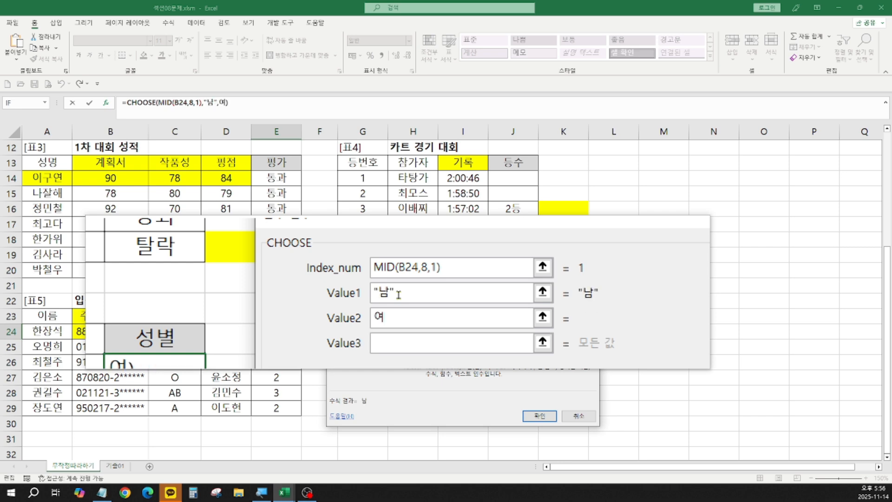
pyautogui.press('Tab')
pyautogui.write('나ㅁ')
pyautogui.press('Tab')
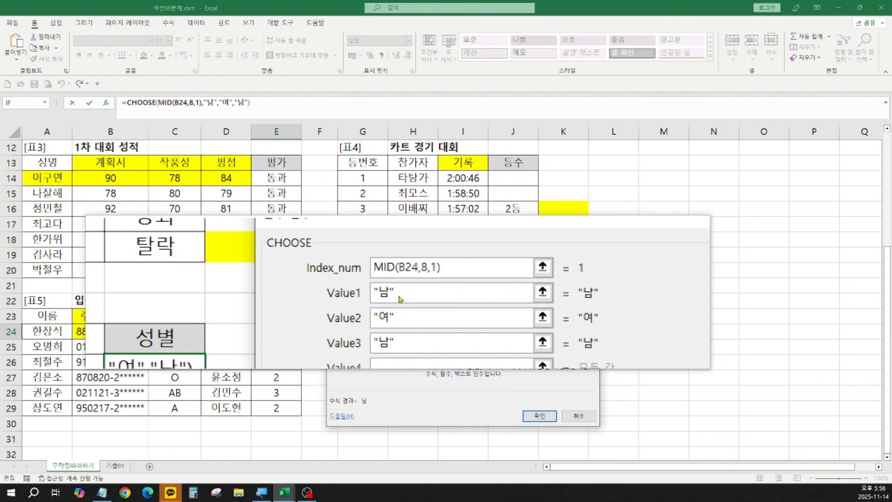
pyautogui.write('여')
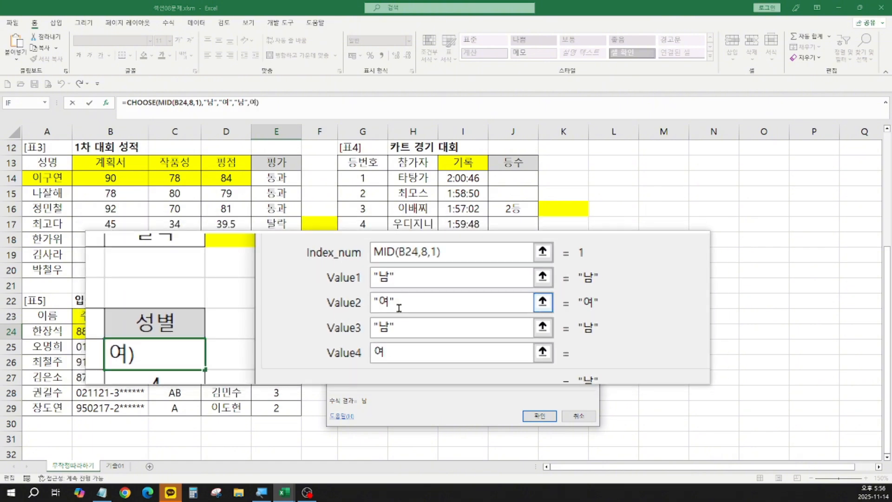
pyautogui.click(403, 318)
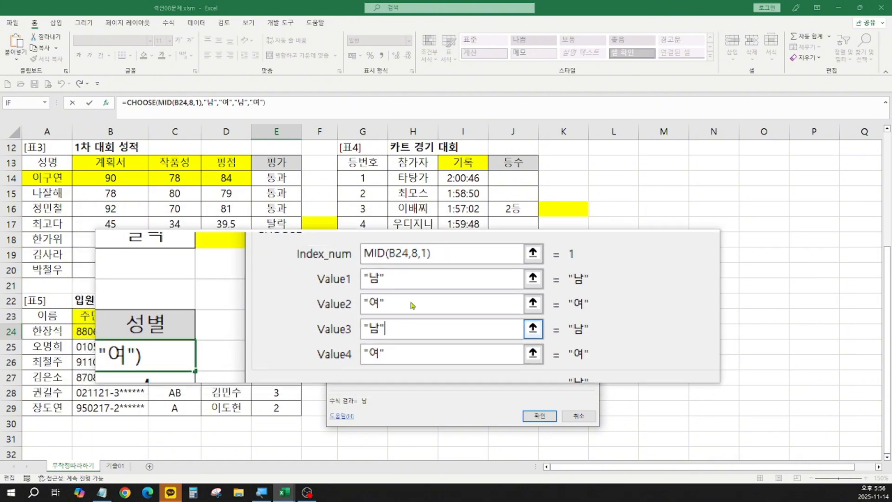
pyautogui.press('super+Escape')
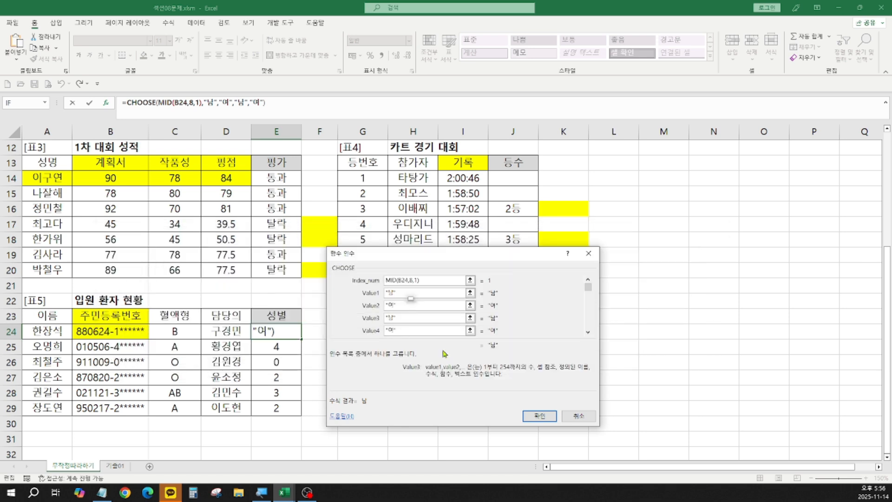
pyautogui.click(535, 416)
pyautogui.moveTo(301, 339); pyautogui.dragTo(300, 415)
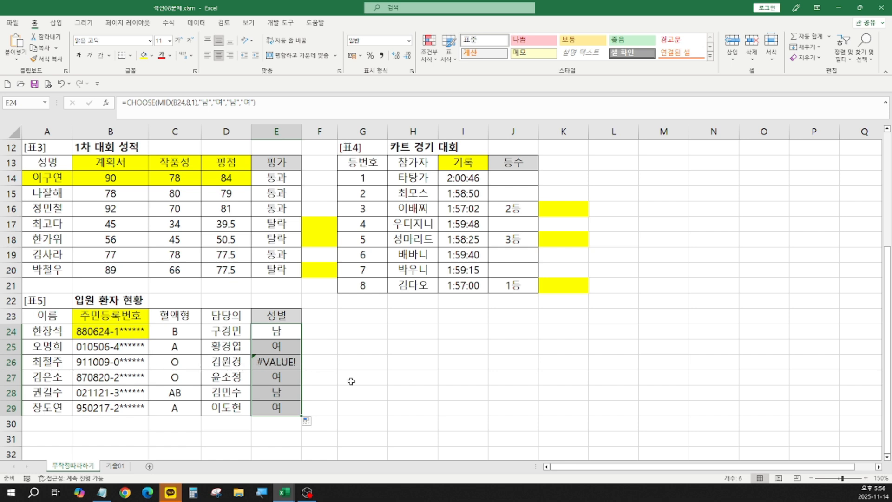
# Wrap the CHOOSE formula in E24 in an IFERROR function.
pyautogui.click(282, 361)
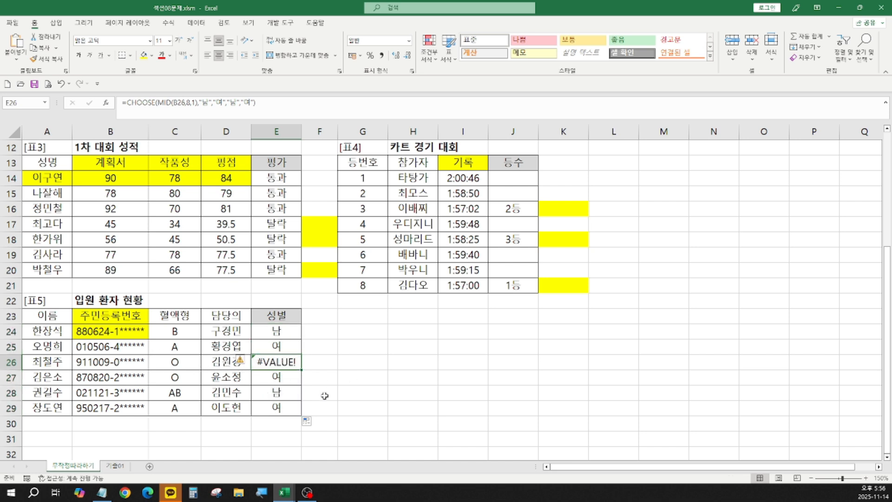
pyautogui.click(286, 333)
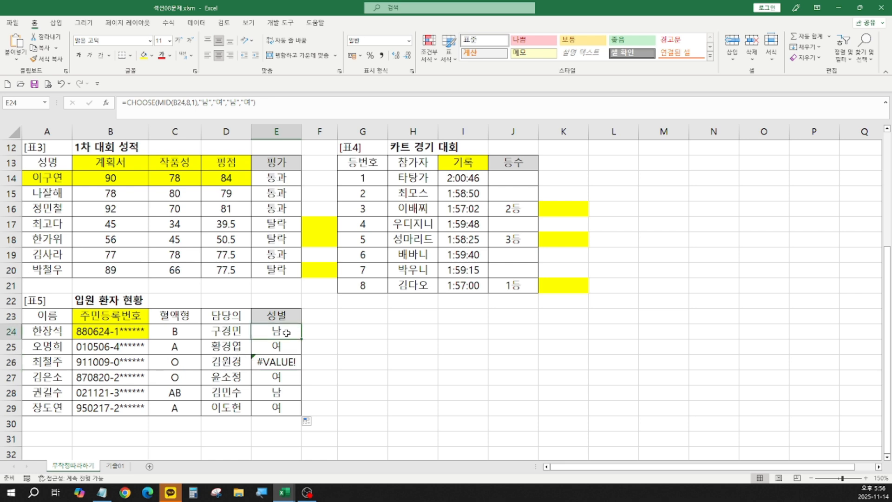
pyautogui.click(260, 492)
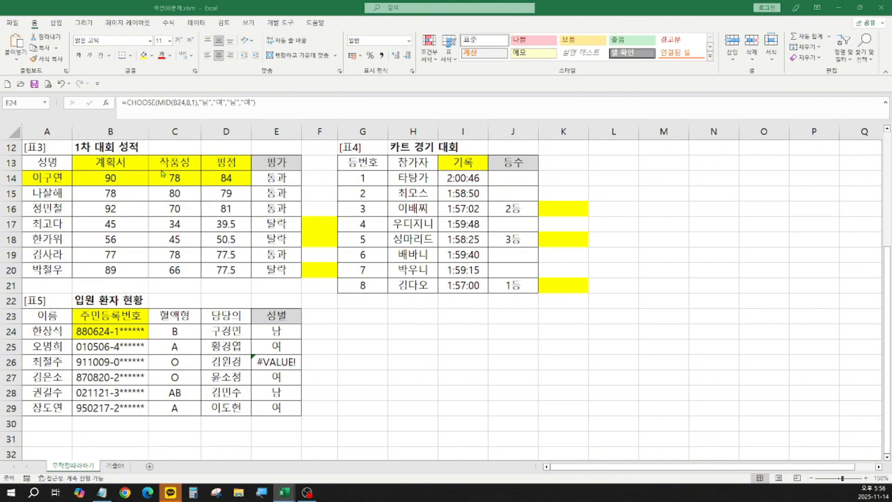
pyautogui.click(264, 329)
pyautogui.click(292, 364)
pyautogui.click(293, 335)
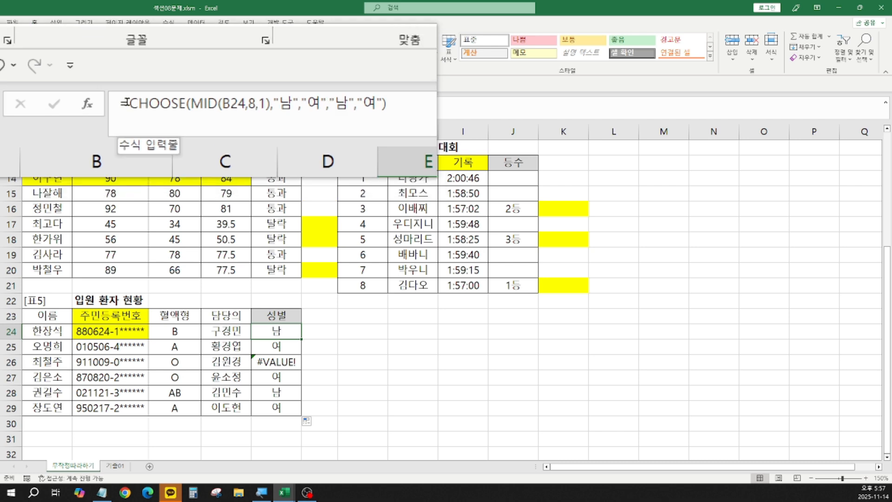
pyautogui.click(122, 88)
pyautogui.write('ㅏㄹ')
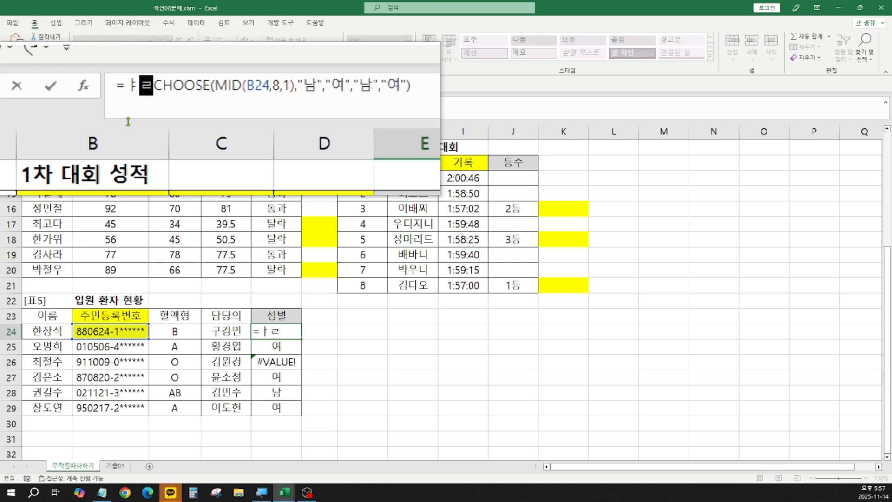
pyautogui.press('BackSpace')
pyautogui.press('Hangul')
pyautogui.write('ifCHOOS')
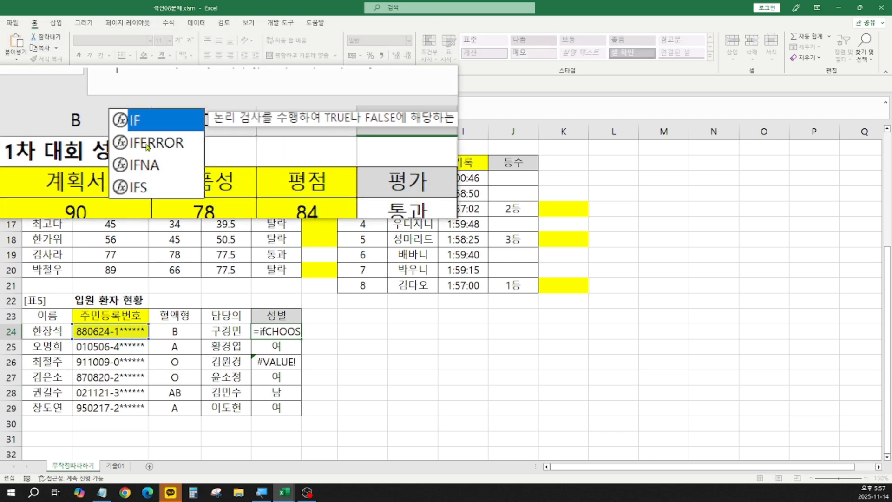
pyautogui.doubleClick(174, 155)
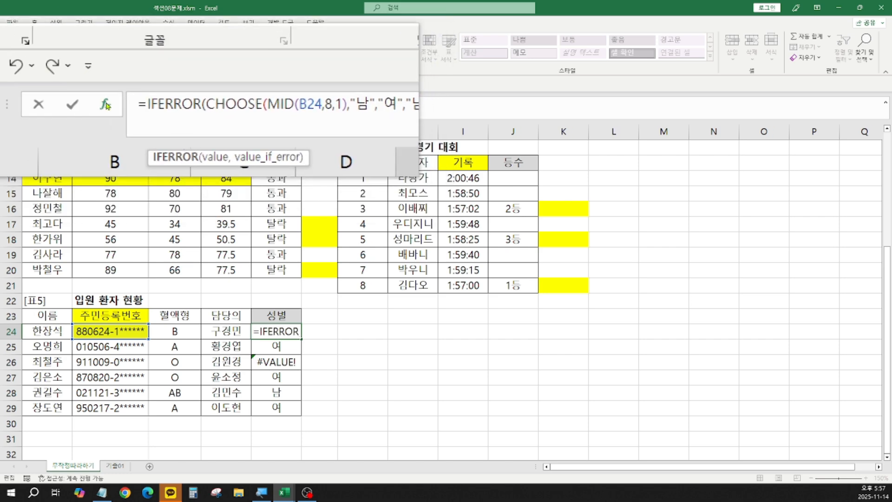
# Have the IFERROR in E24 return a single space " " on error and fill the formula down to E29.
pyautogui.click(107, 102)
pyautogui.click(405, 315)
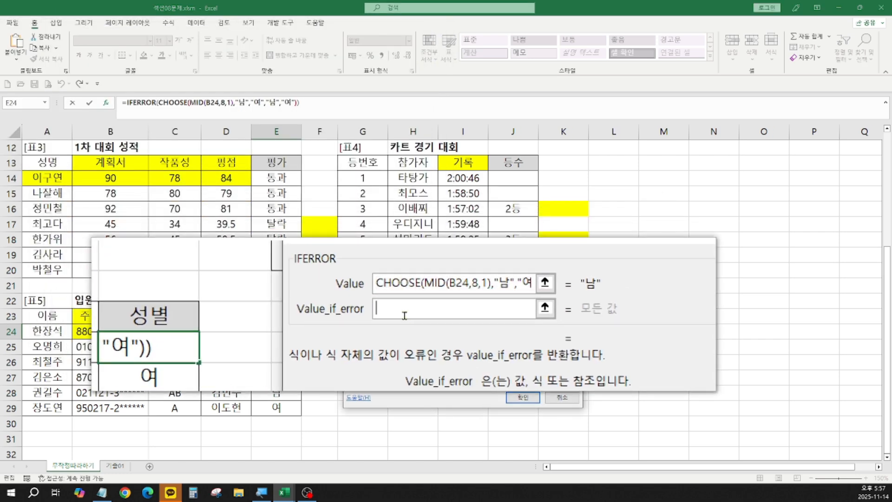
pyautogui.write('" ')
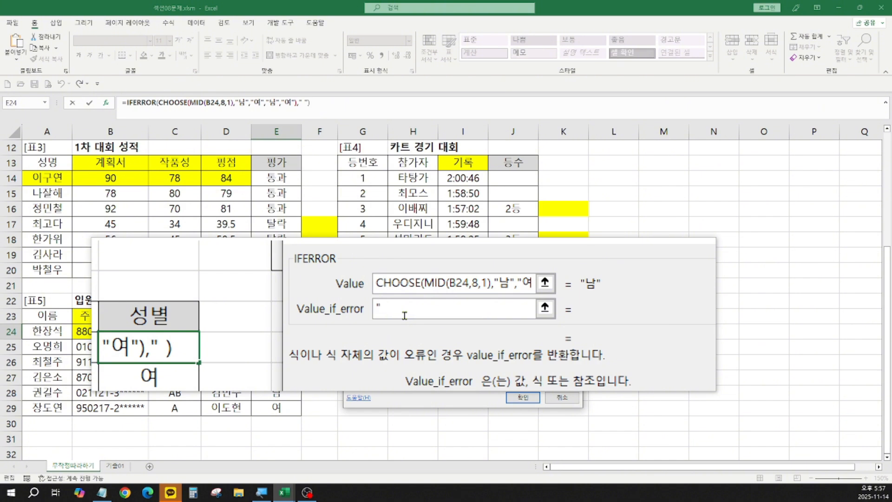
pyautogui.write('"')
pyautogui.press('Return')
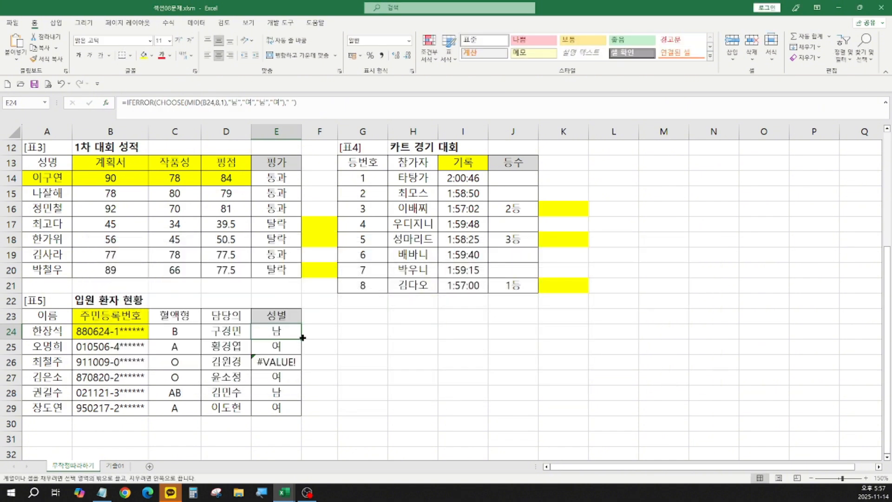
pyautogui.moveTo(302, 338); pyautogui.dragTo(302, 416)
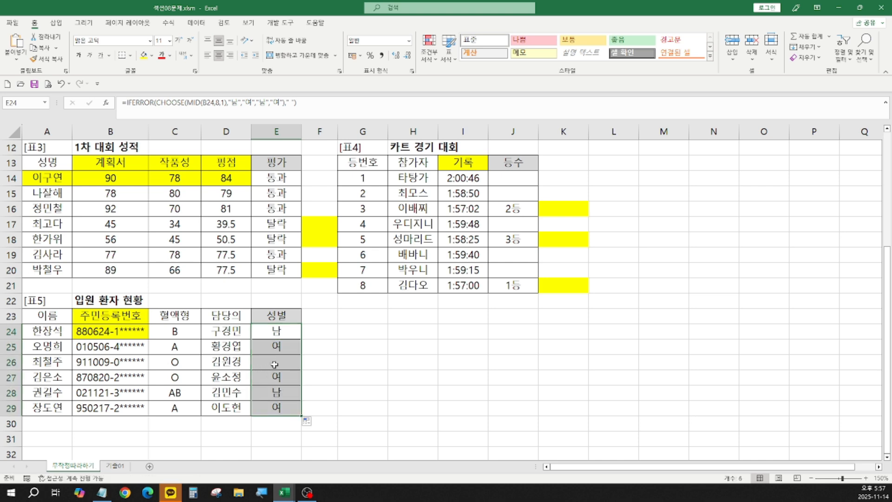